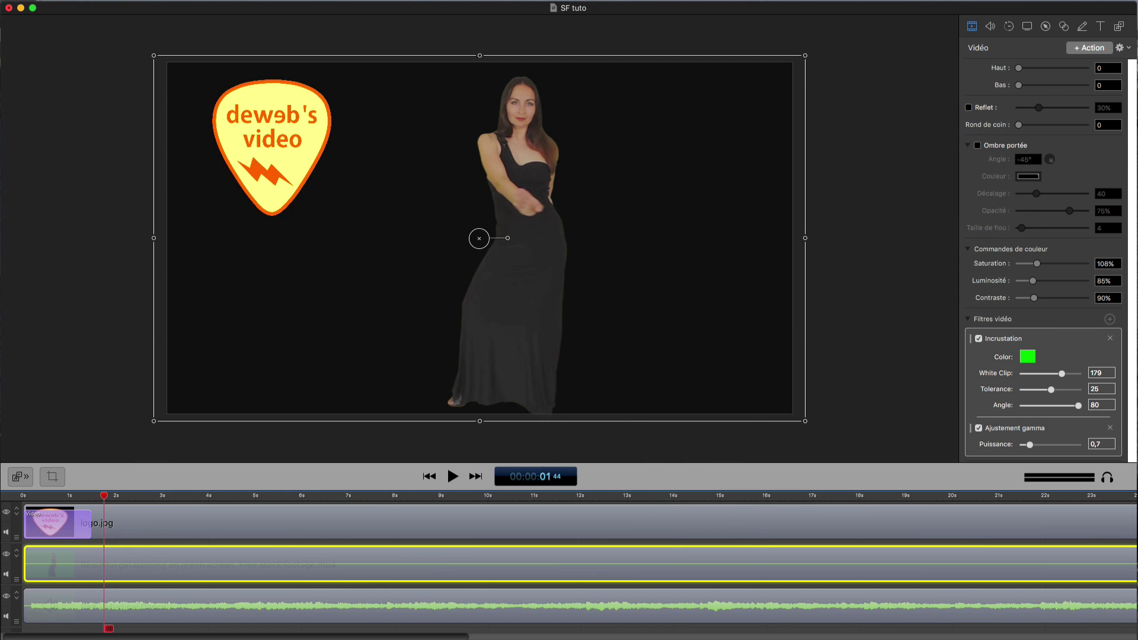
Adjust the Pad - Mystical Dance music clip's volume during a preview, and leave it at 111%.
{"action": "left_click", "coordinate": [205, 604]}
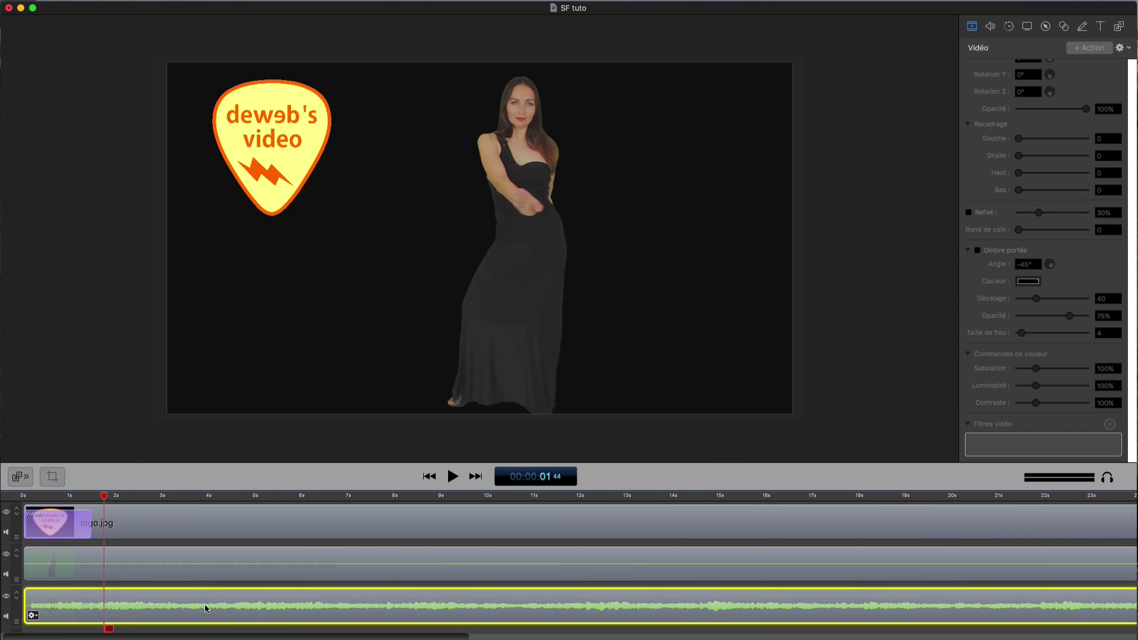
{"action": "left_click", "coordinate": [890, 28]}
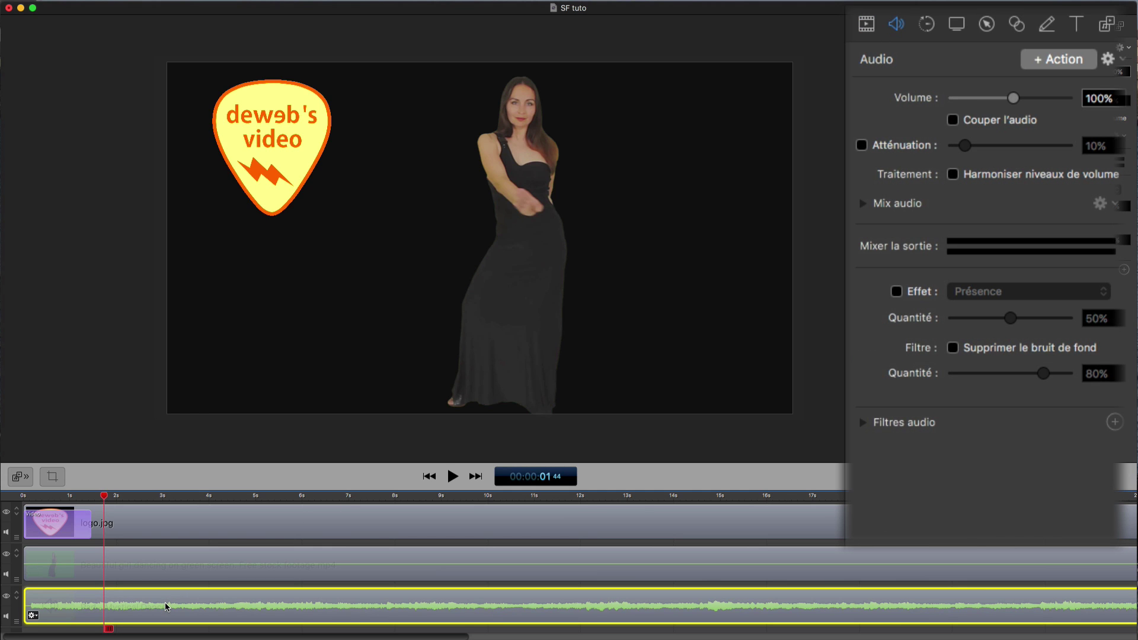
{"action": "key", "text": "space"}
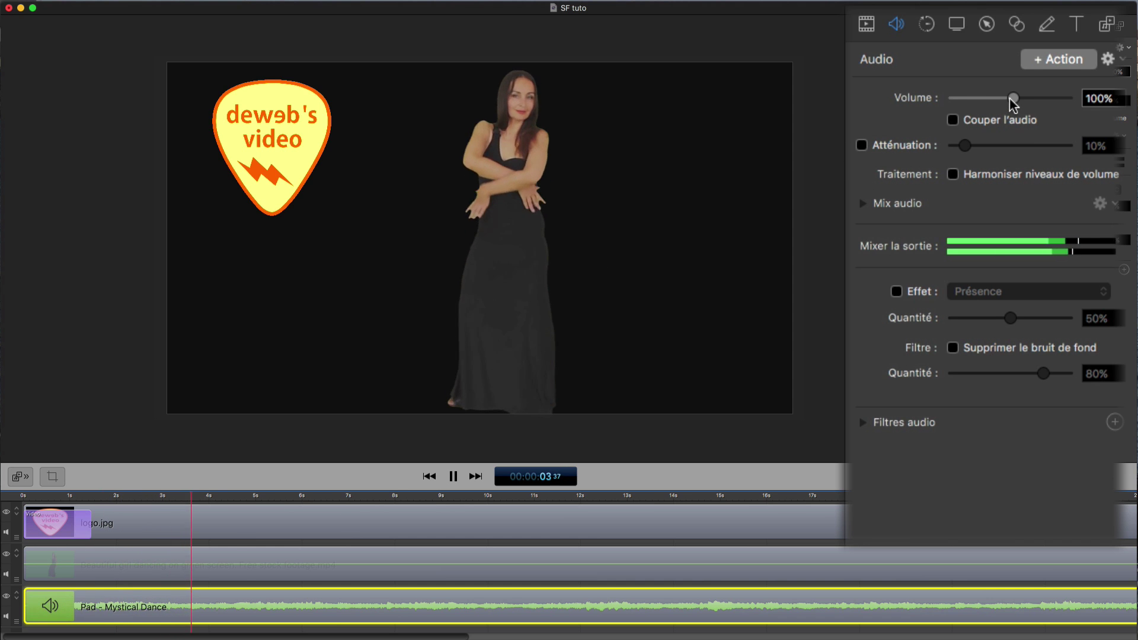
{"action": "mouse_move", "coordinate": [1009, 98]}
{"action": "left_mouse_down"}
{"action": "mouse_move", "coordinate": [941, 97]}
{"action": "mouse_move", "coordinate": [995, 99]}
{"action": "left_mouse_up"}
{"action": "key", "text": "space"}
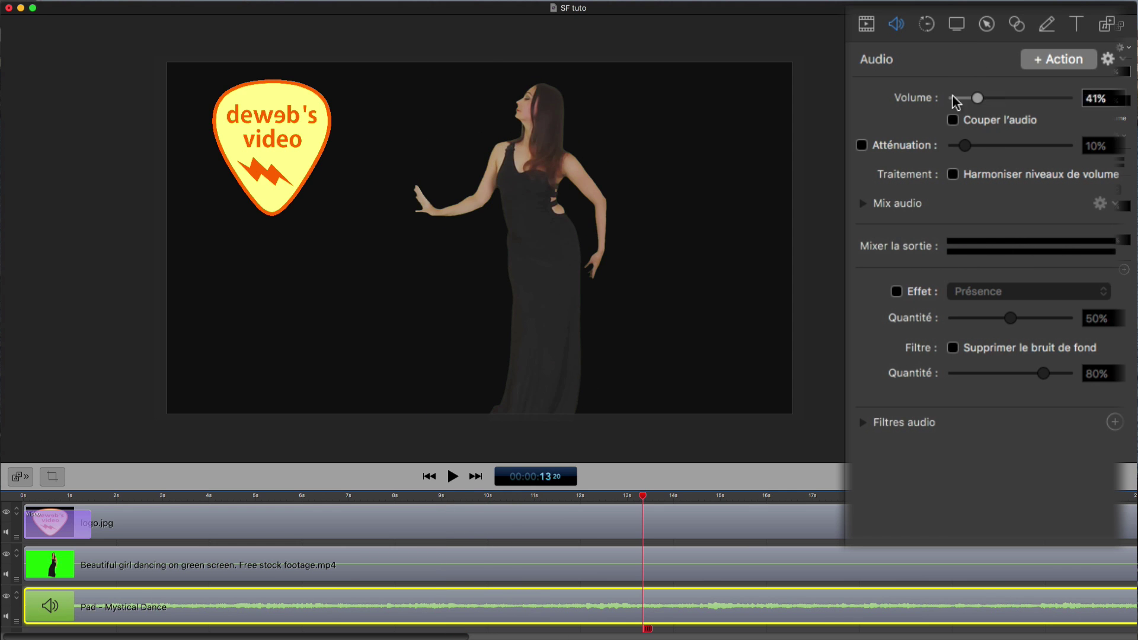
{"action": "left_click_drag", "start_coordinate": [977, 97], "coordinate": [1016, 109]}
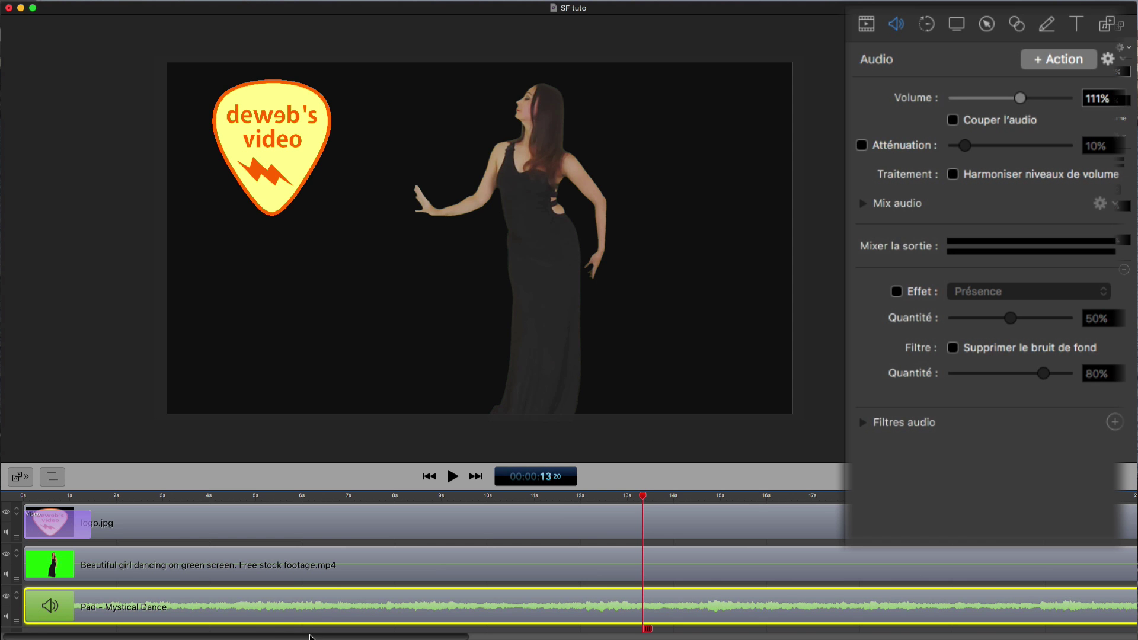
Move the music clip down one track and place the USB PnP Sound Device recording at the timeline's start on the freed track.
{"action": "left_click_drag", "start_coordinate": [310, 636], "coordinate": [926, 637]}
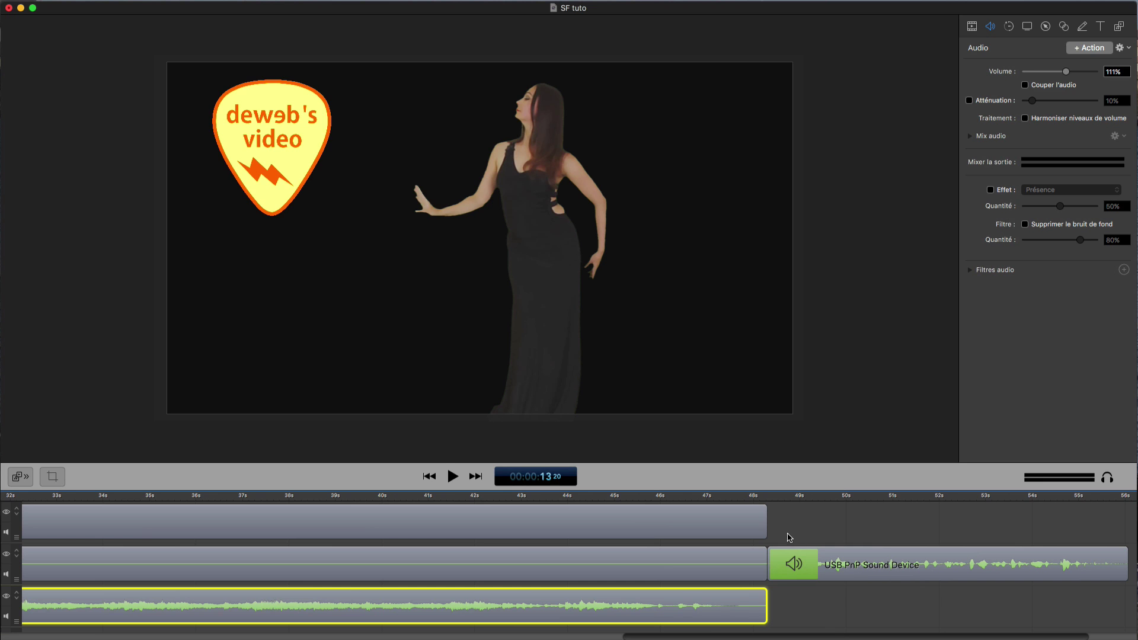
{"action": "left_click_drag", "start_coordinate": [743, 605], "coordinate": [743, 639]}
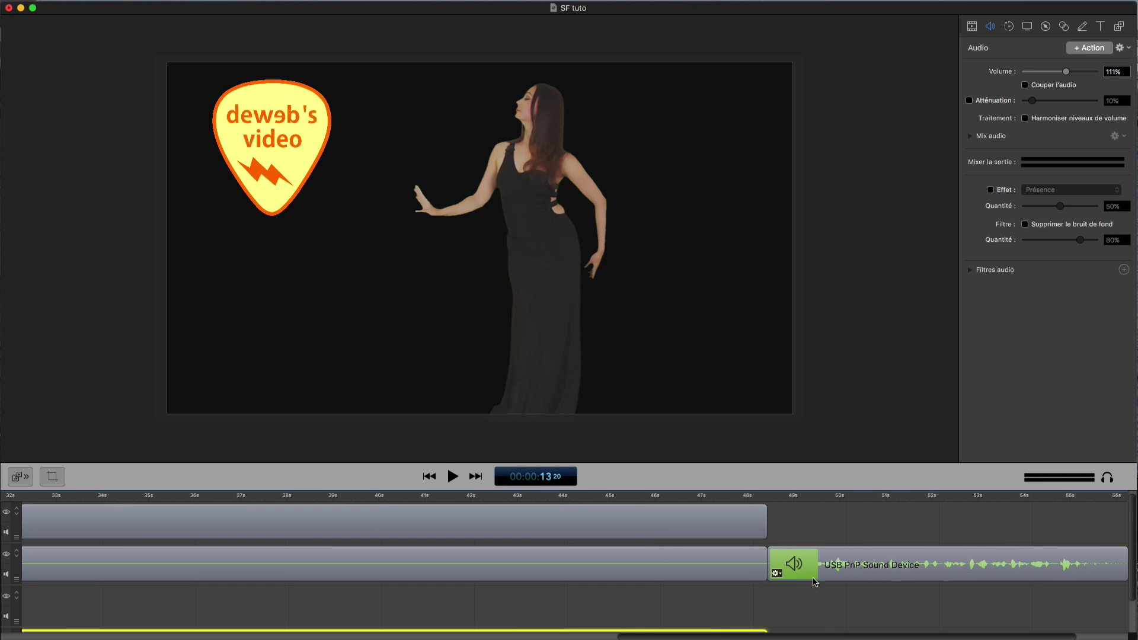
{"action": "left_click_drag", "start_coordinate": [814, 582], "coordinate": [68, 603]}
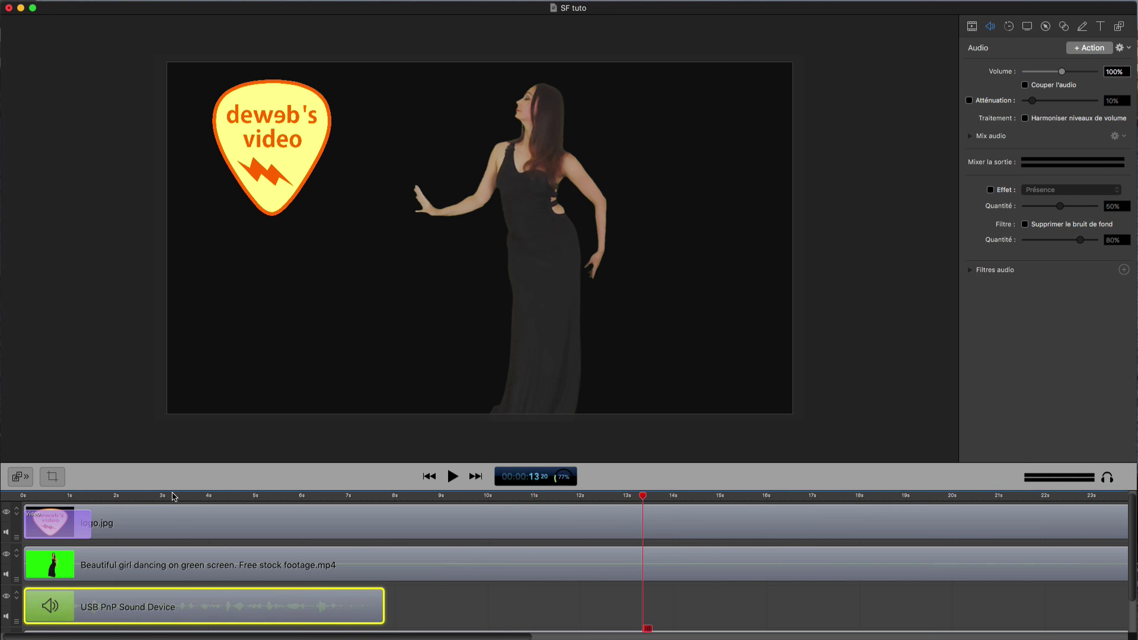
Play the project from the start and shift the voice recording to begin at 4 seconds.
{"action": "key", "text": "Home"}
{"action": "key", "text": "space"}
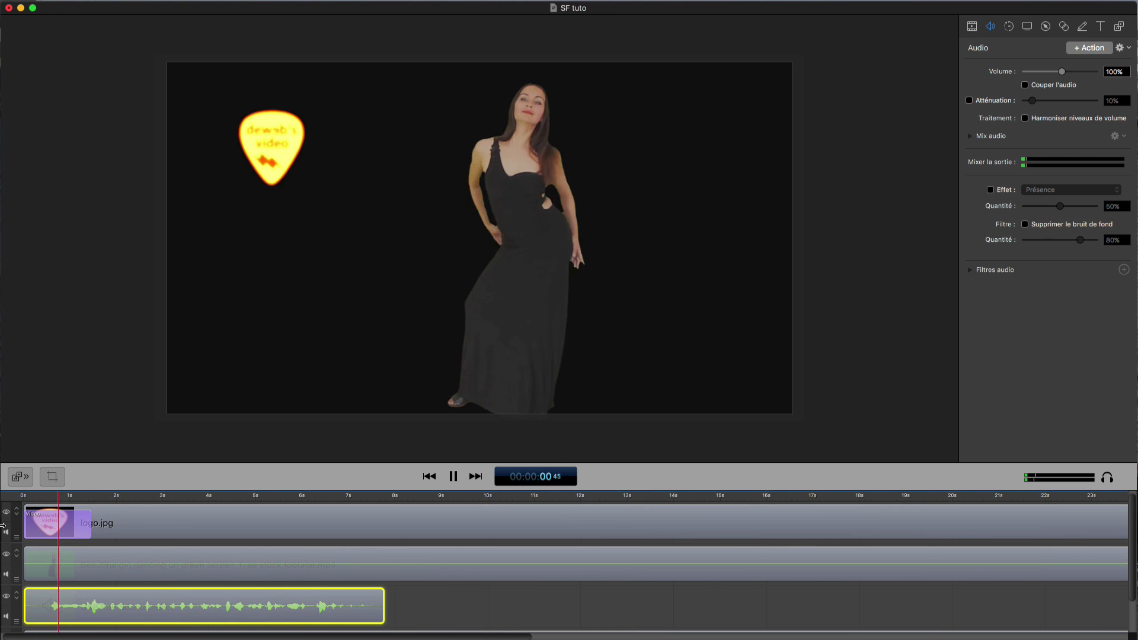
{"action": "scroll", "coordinate": [359, 501], "scroll_direction": "down", "scroll_amount": 2}
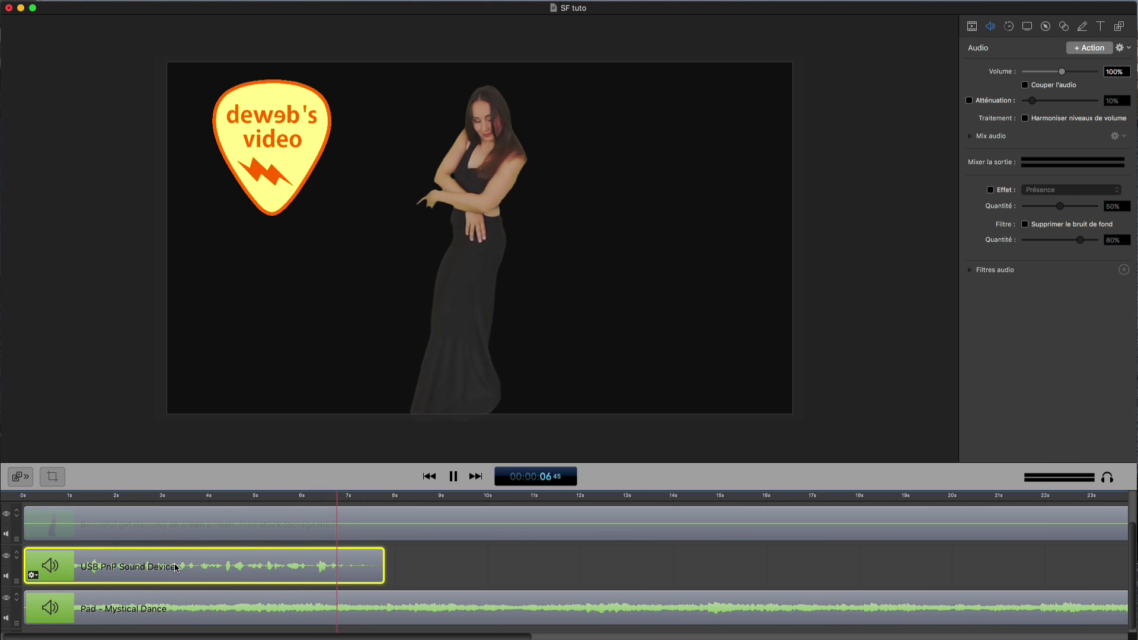
{"action": "left_click_drag", "start_coordinate": [176, 567], "coordinate": [361, 570]}
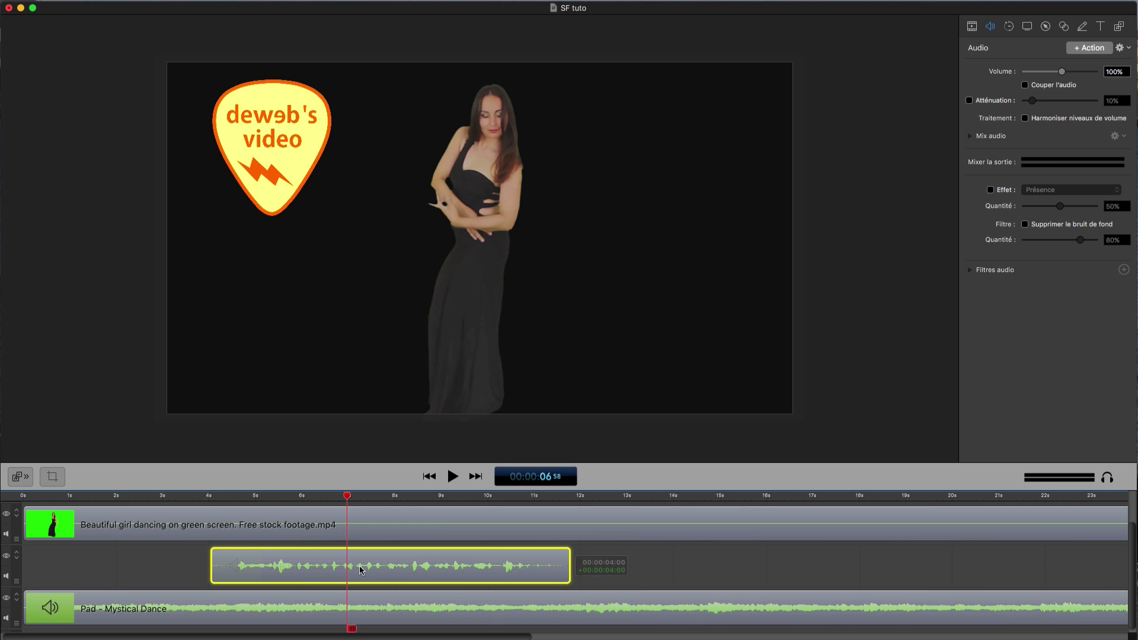
Add an audio action to the music clip near 5 seconds, lower its volume to 45%, and preview the transition.
{"action": "left_click_drag", "start_coordinate": [264, 514], "coordinate": [226, 524]}
{"action": "left_click", "coordinate": [274, 607]}
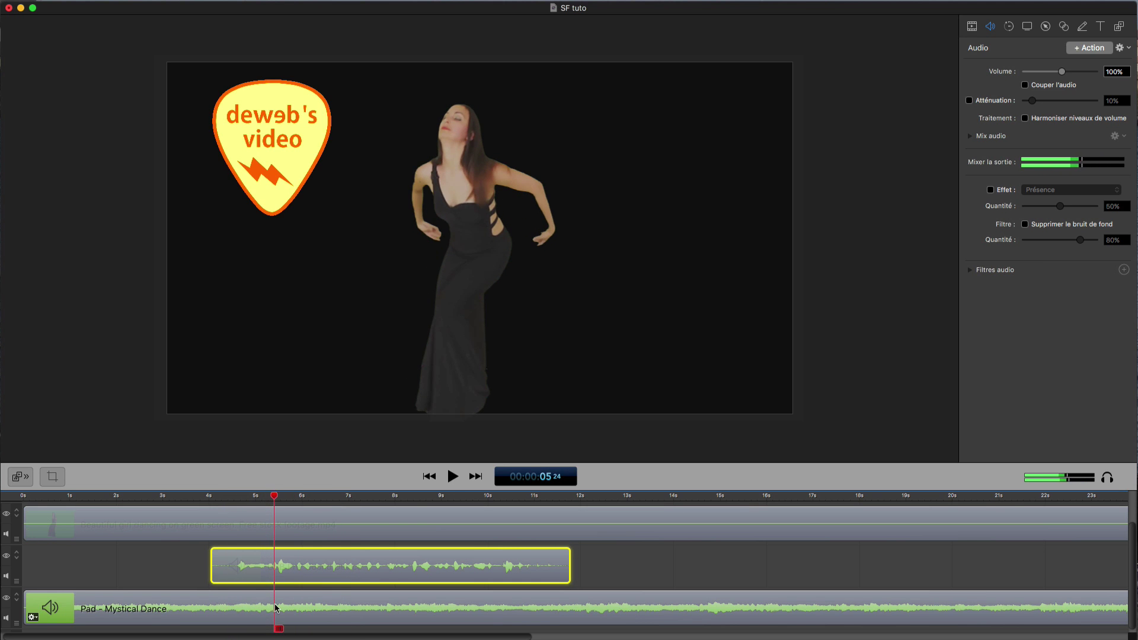
{"action": "left_click_drag", "start_coordinate": [275, 498], "coordinate": [267, 498]}
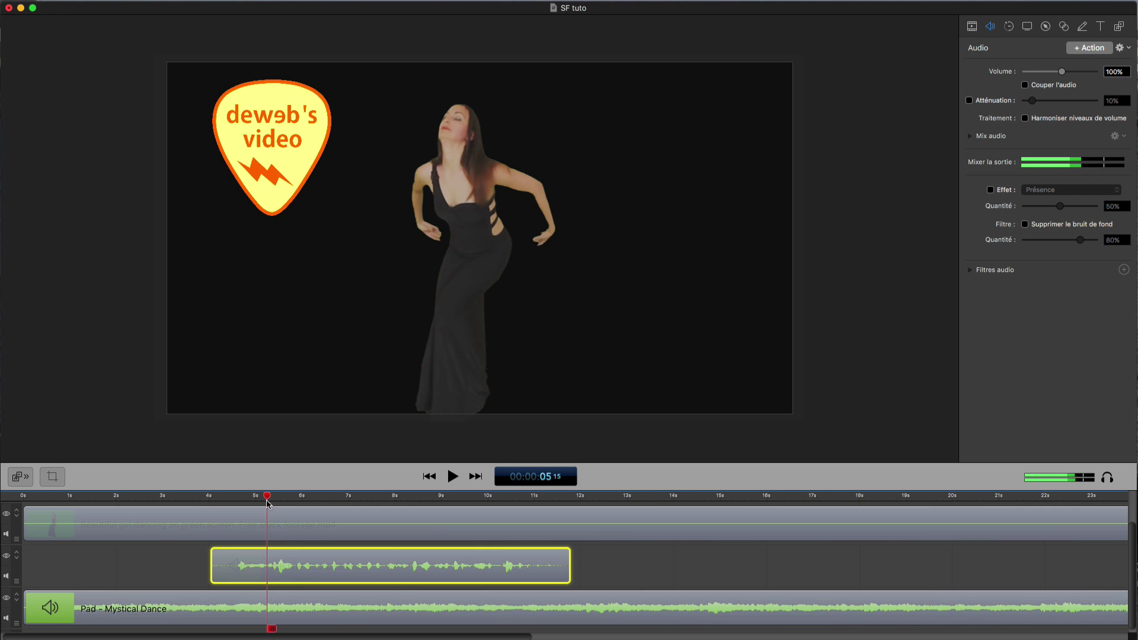
{"action": "left_click", "coordinate": [242, 608]}
{"action": "left_click", "coordinate": [1058, 60]}
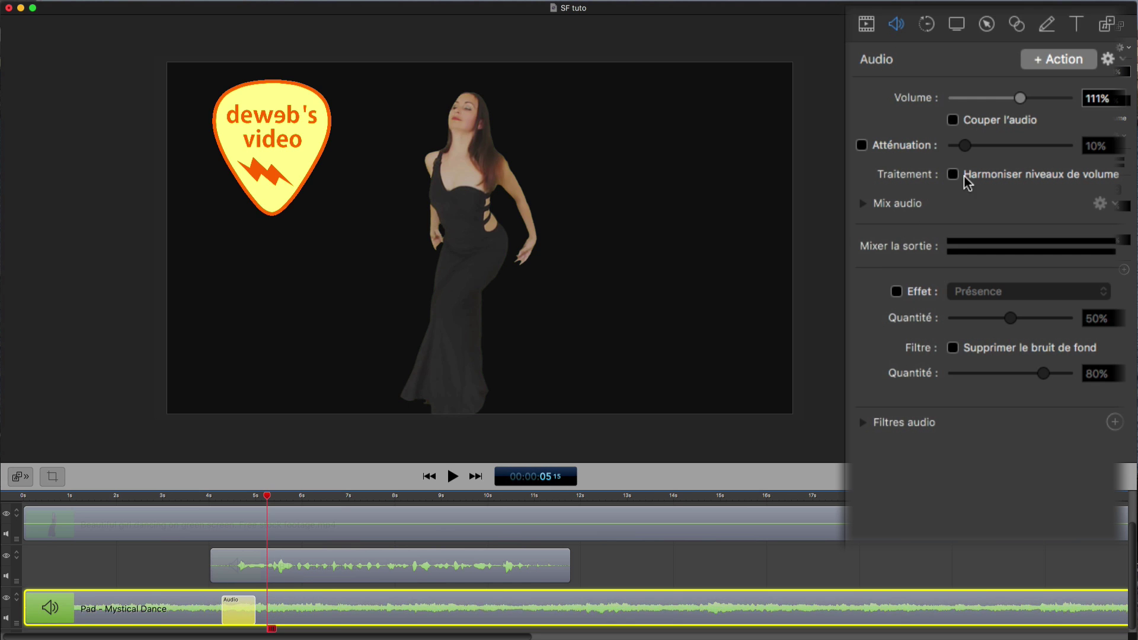
{"action": "left_click_drag", "start_coordinate": [1006, 98], "coordinate": [988, 97]}
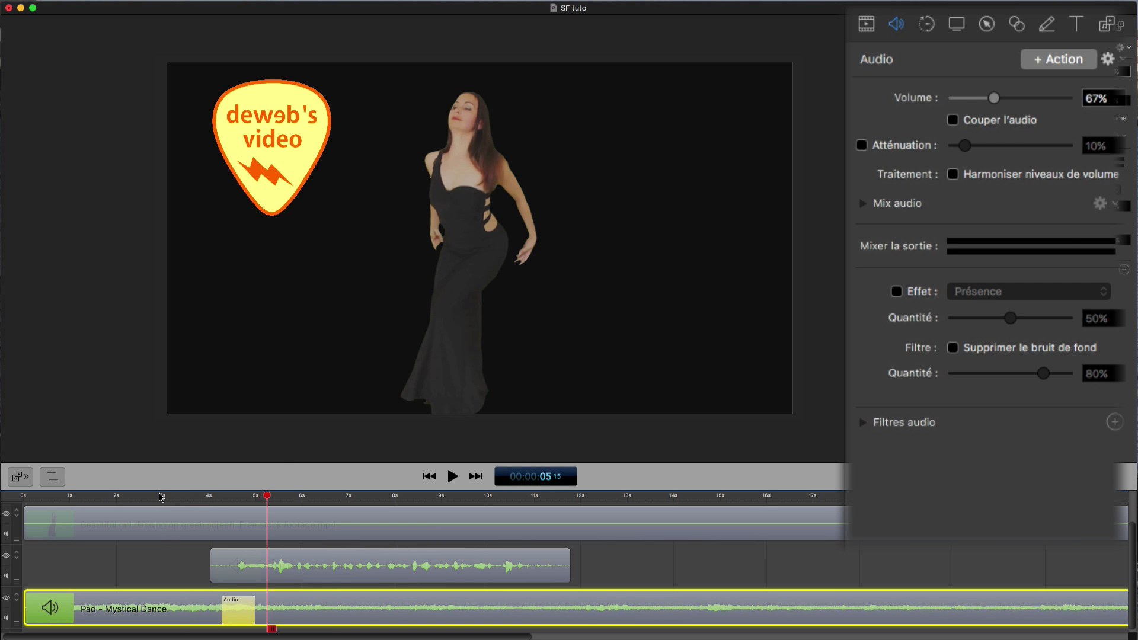
{"action": "key", "text": "space"}
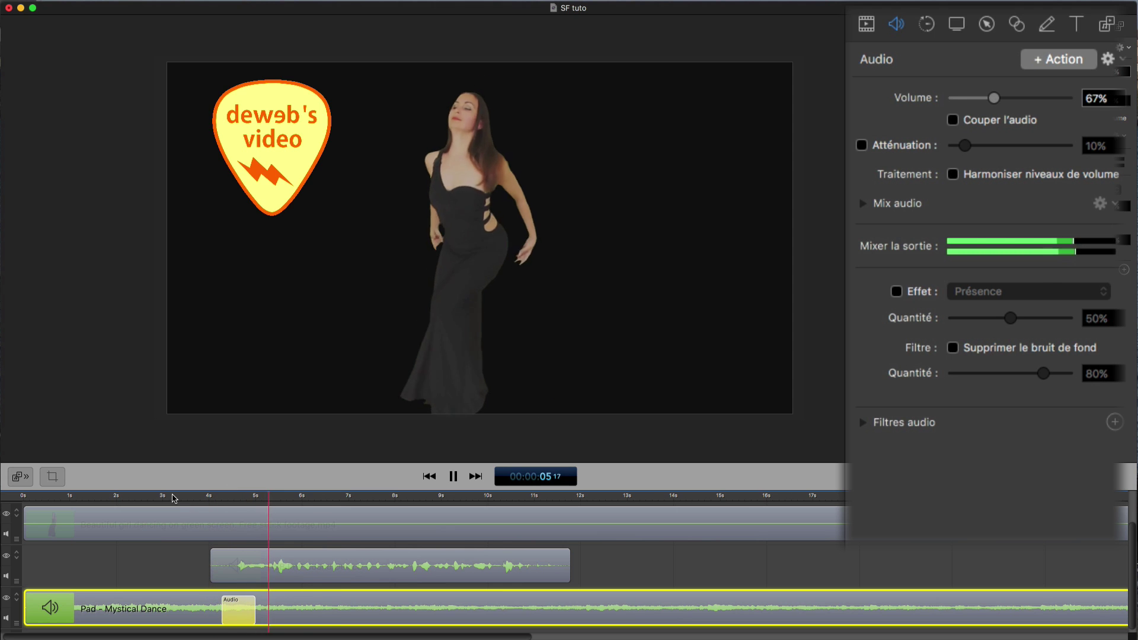
{"action": "key", "text": "space"}
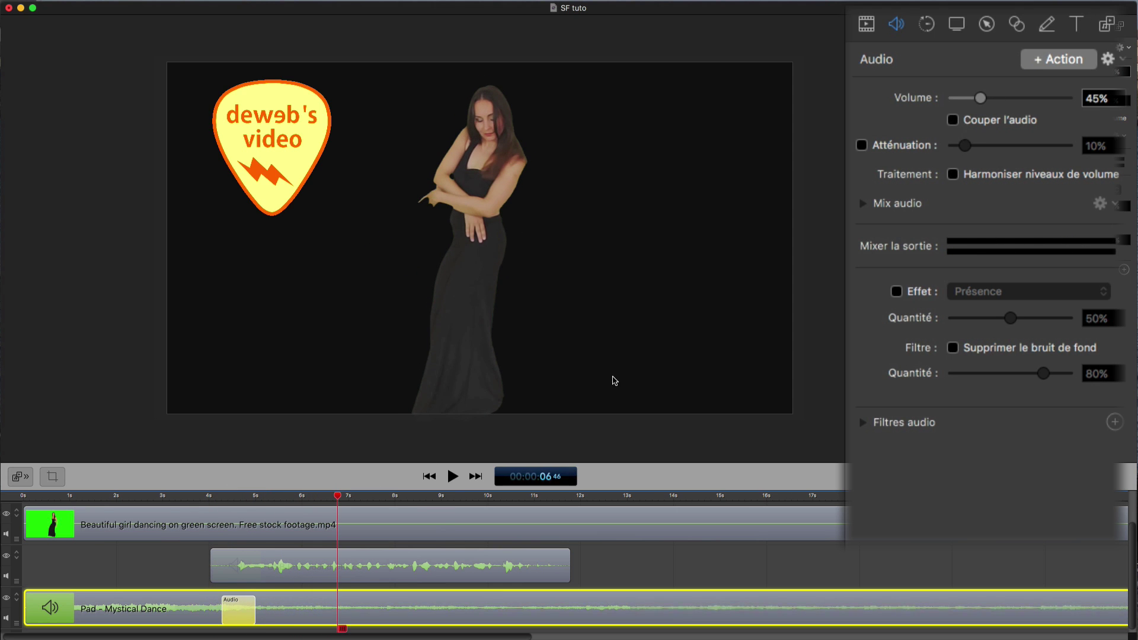
{"action": "left_click", "coordinate": [186, 501]}
{"action": "key", "text": "space"}
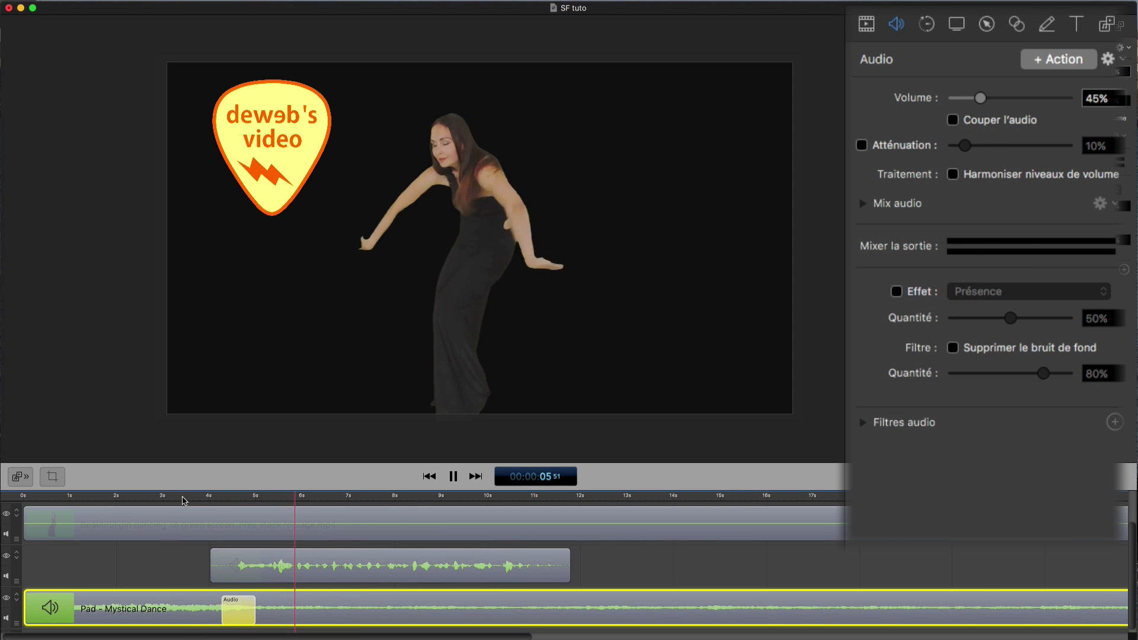
{"action": "key", "text": "space"}
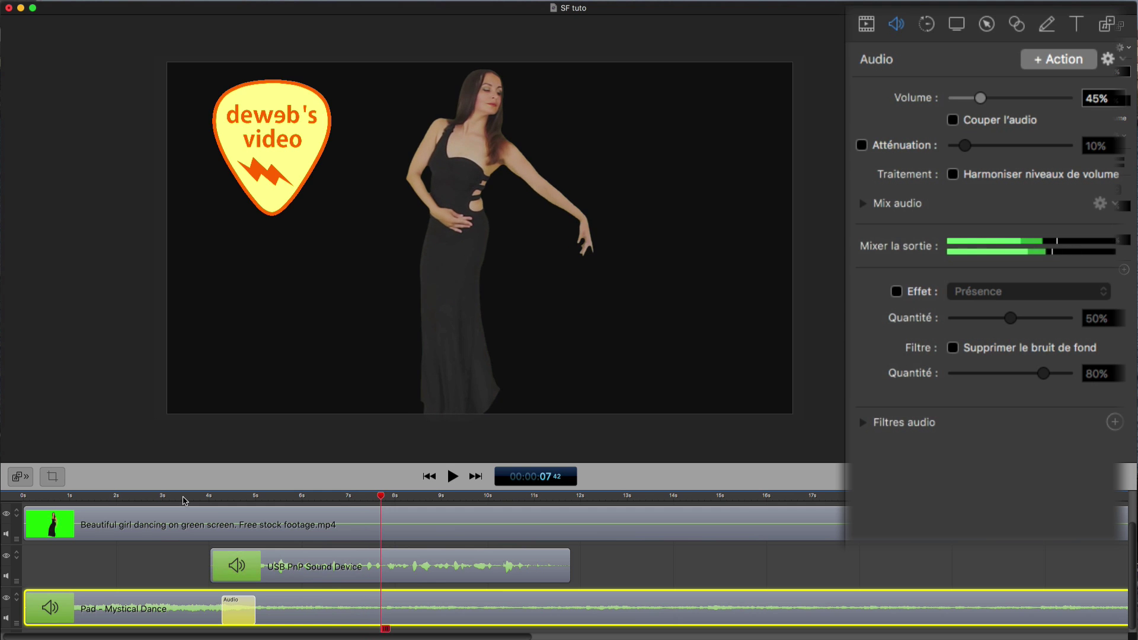
Add a second audio action to the music just before the voice recording ends, about one second long, raise the volume to 79%, and preview it.
{"action": "left_click_drag", "start_coordinate": [376, 500], "coordinate": [574, 524]}
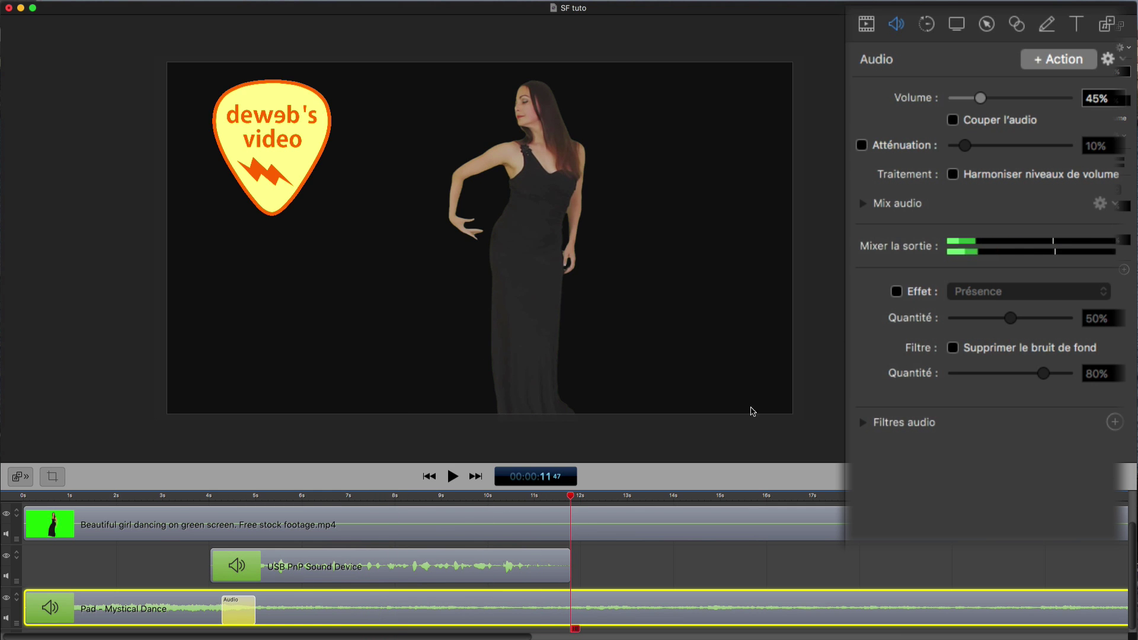
{"action": "left_click", "coordinate": [1062, 60]}
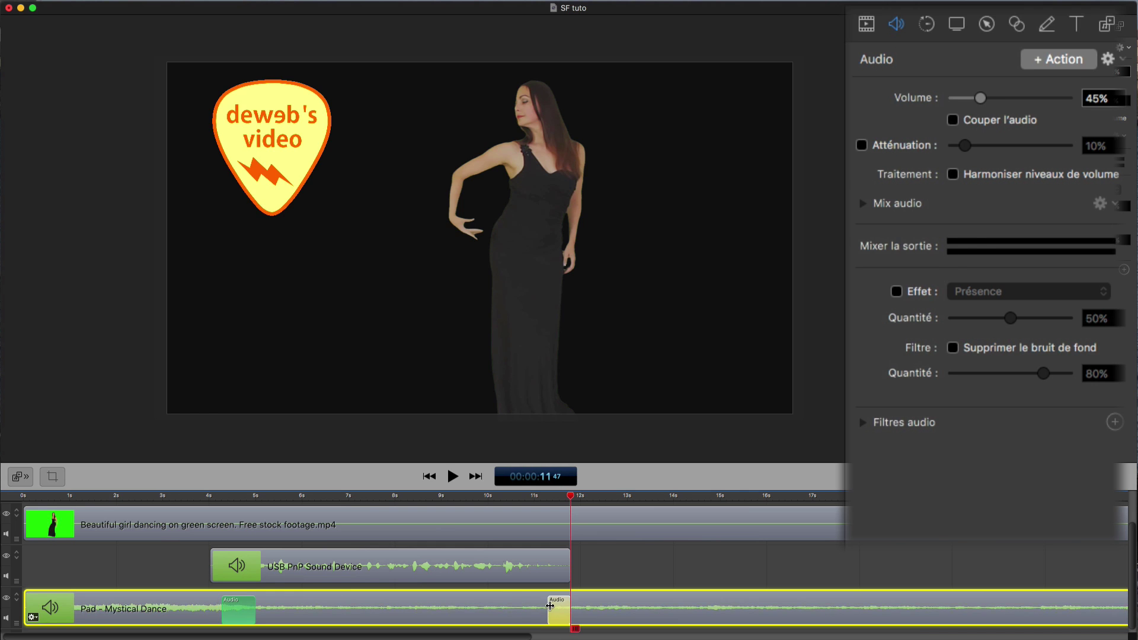
{"action": "left_click_drag", "start_coordinate": [540, 606], "coordinate": [517, 606]}
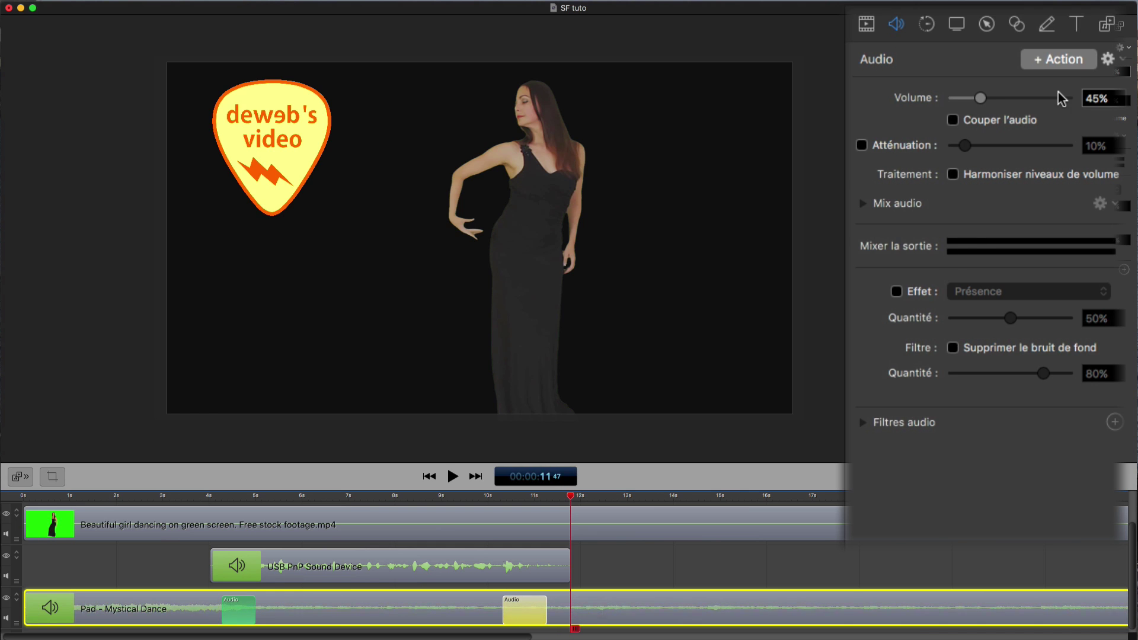
{"action": "left_click_drag", "start_coordinate": [988, 99], "coordinate": [1001, 98]}
{"action": "left_click", "coordinate": [156, 500]}
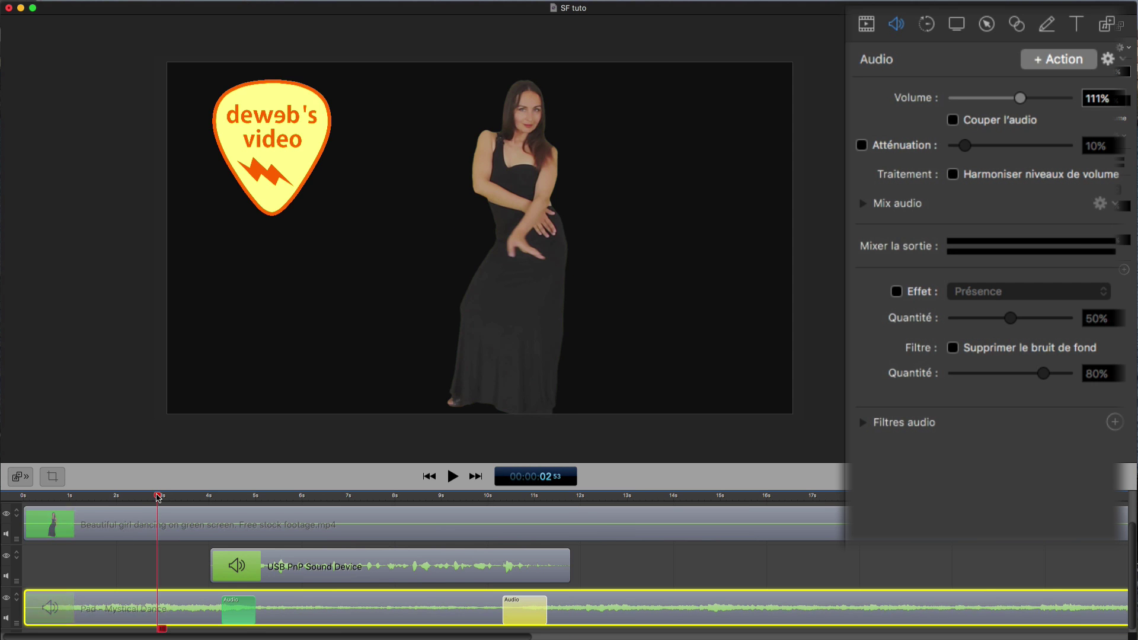
{"action": "key", "text": "space"}
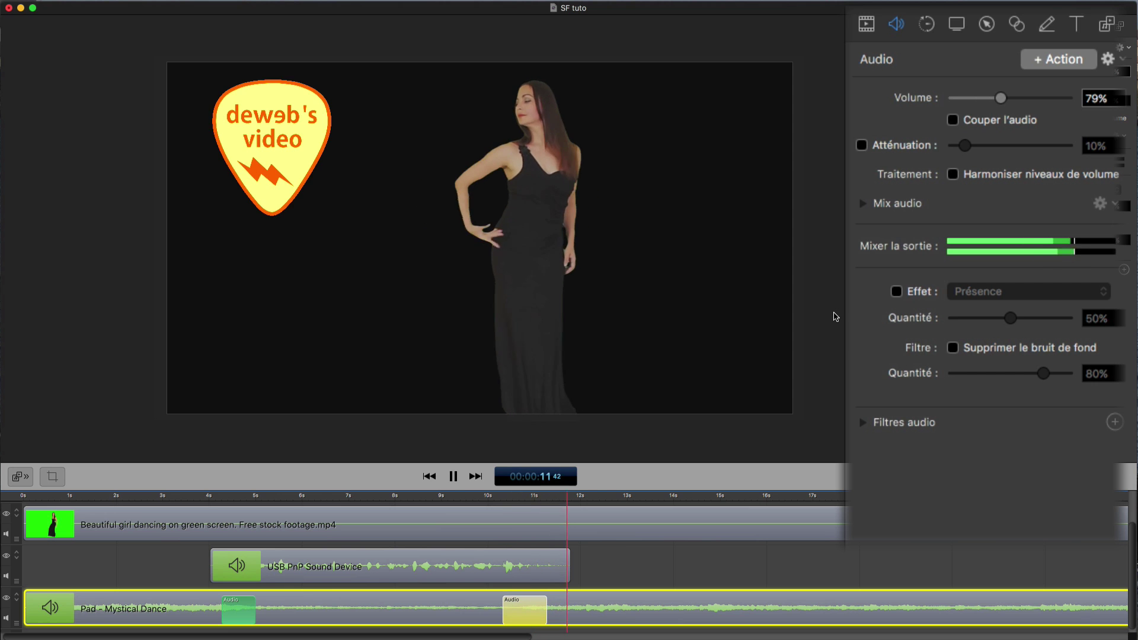
{"action": "key", "text": "space"}
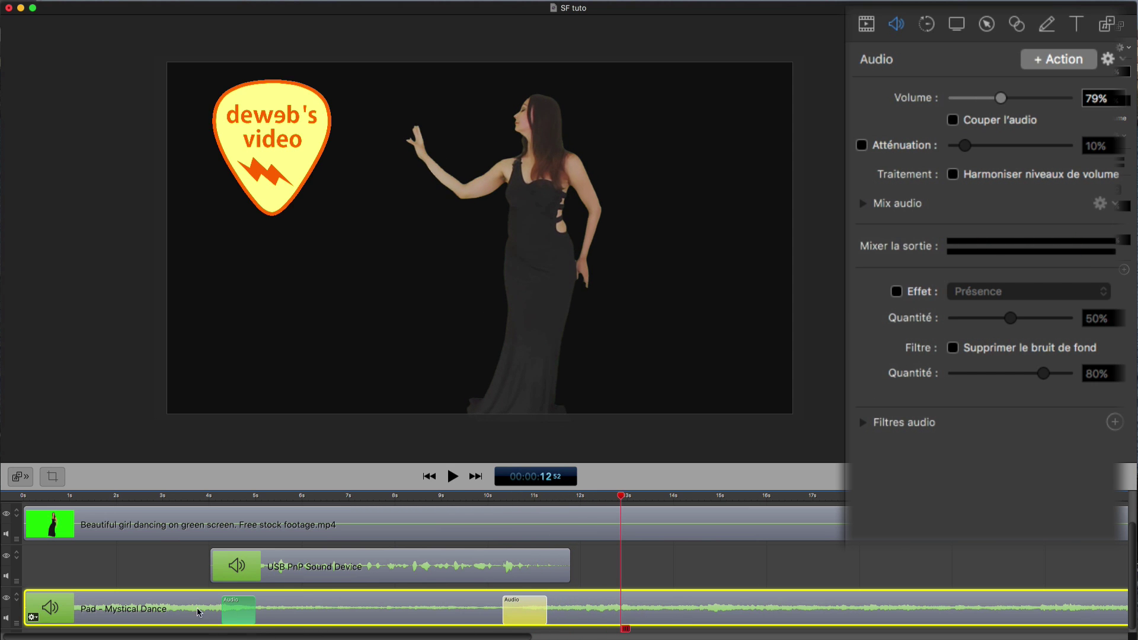
Delete both audio actions from the music clip.
{"action": "key", "text": "Delete"}
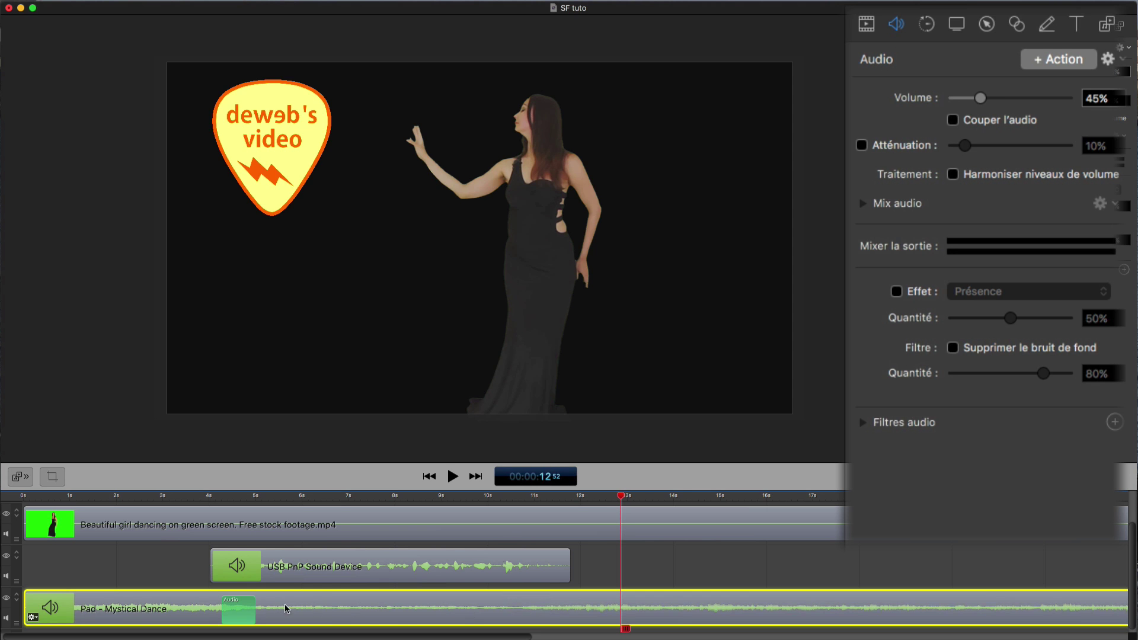
{"action": "key", "text": "Delete"}
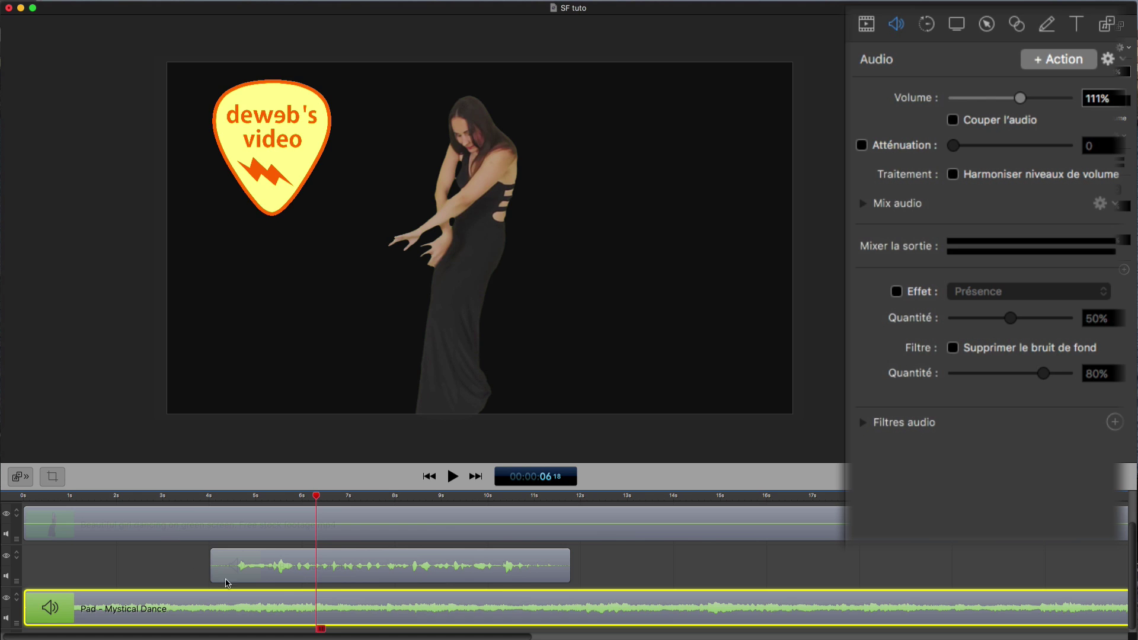
Enable attenuation (Atténuation) at 35% on the voice recording and preview the ducked music.
{"action": "left_click", "coordinate": [335, 560]}
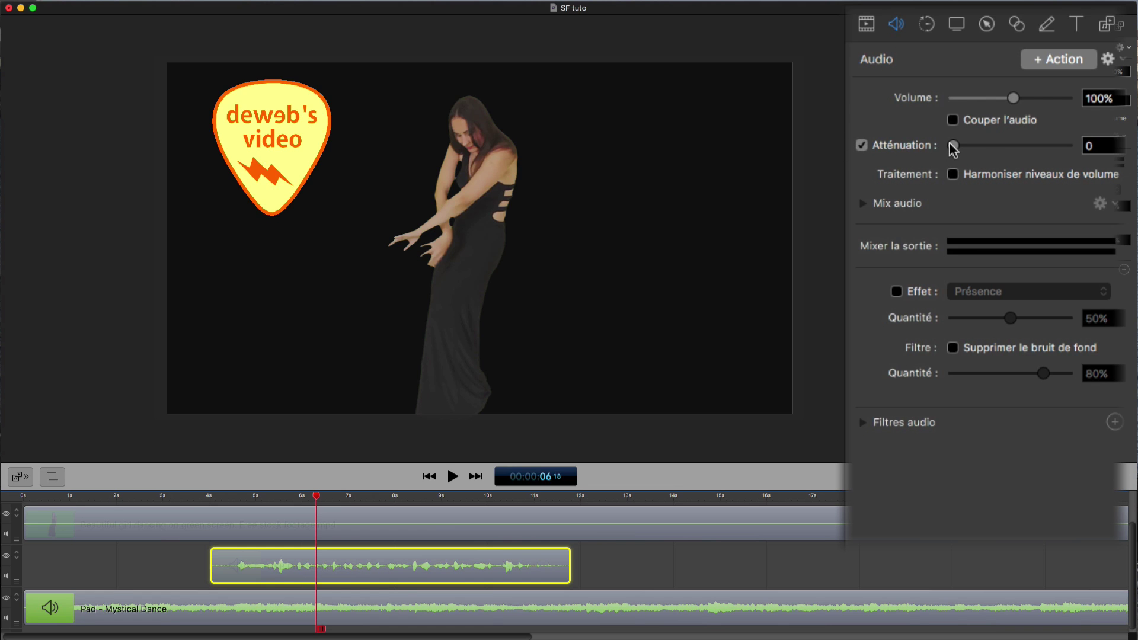
{"action": "left_click_drag", "start_coordinate": [990, 142], "coordinate": [991, 144]}
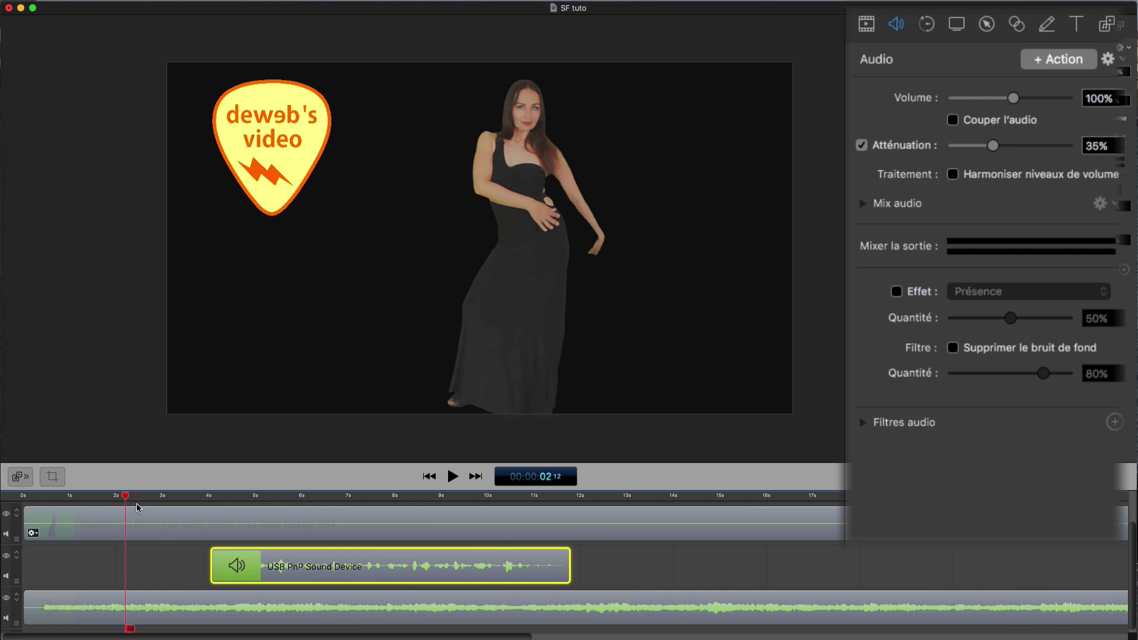
{"action": "key", "text": "space"}
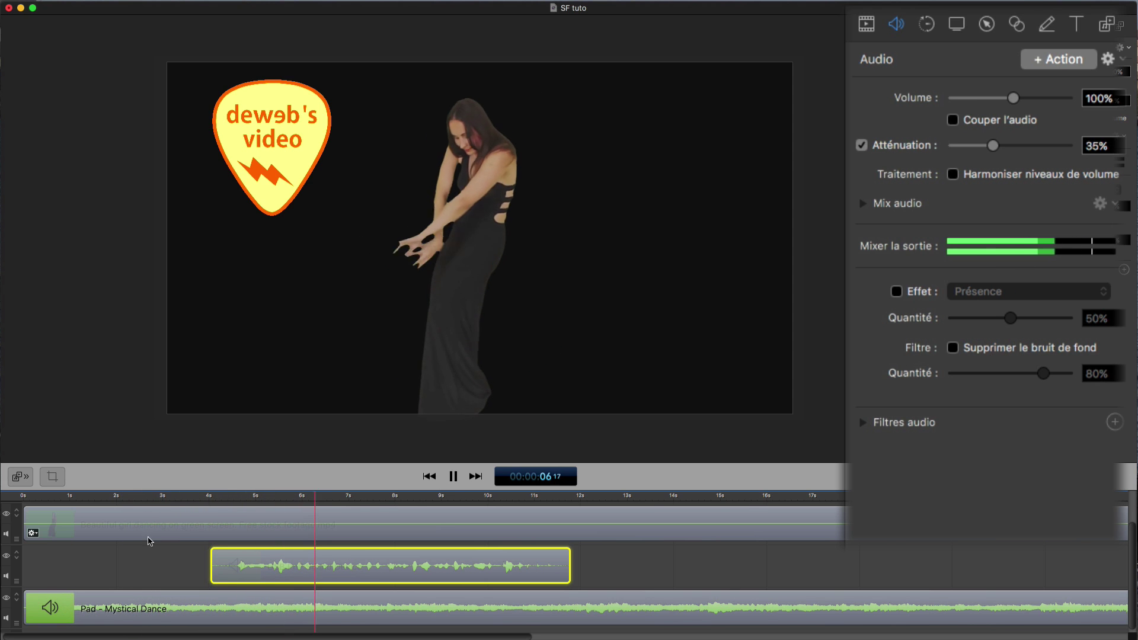
{"action": "key", "text": "space"}
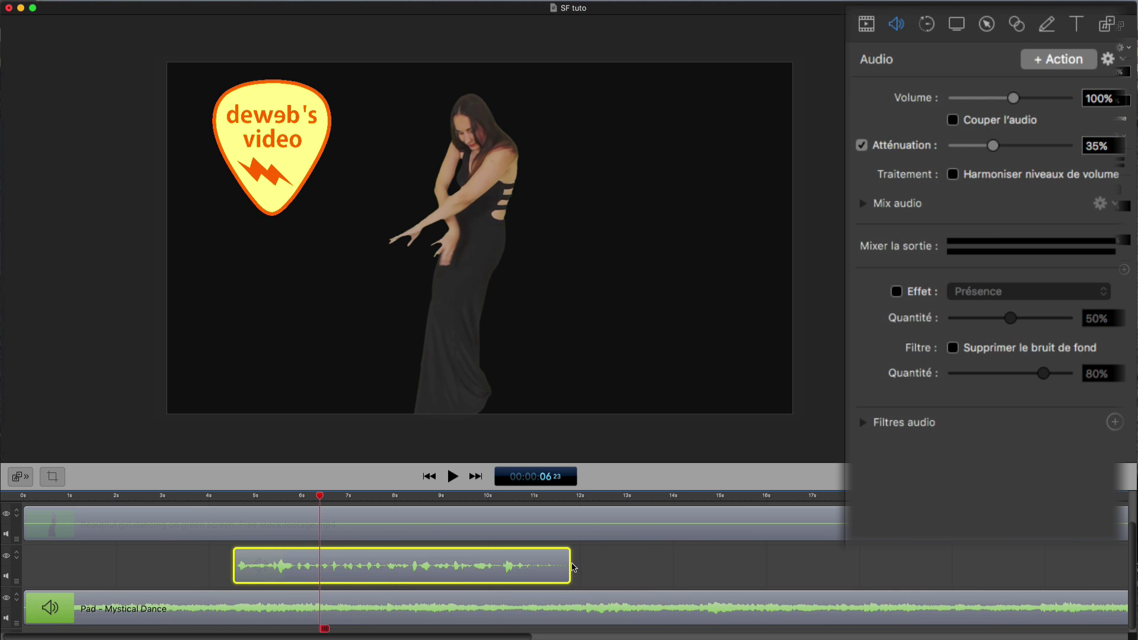
Trim the silence at both ends of the voice recording so it spans about 4.5 to 11 seconds, and preview the result.
{"action": "left_click_drag", "start_coordinate": [543, 562], "coordinate": [537, 562]}
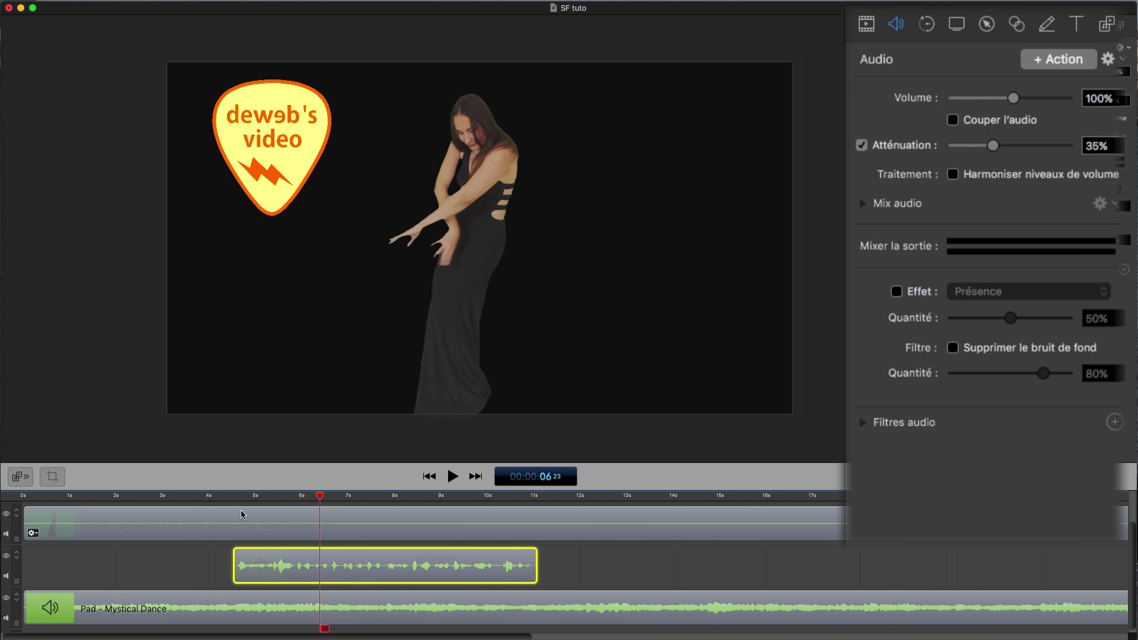
{"action": "left_click", "coordinate": [159, 496]}
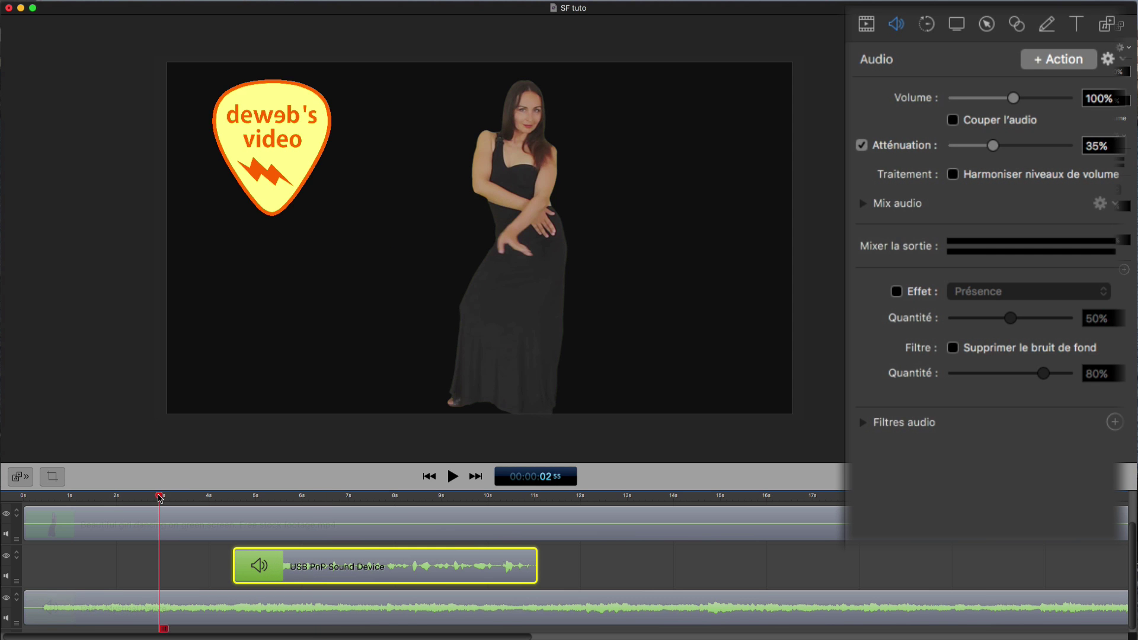
{"action": "key", "text": "space"}
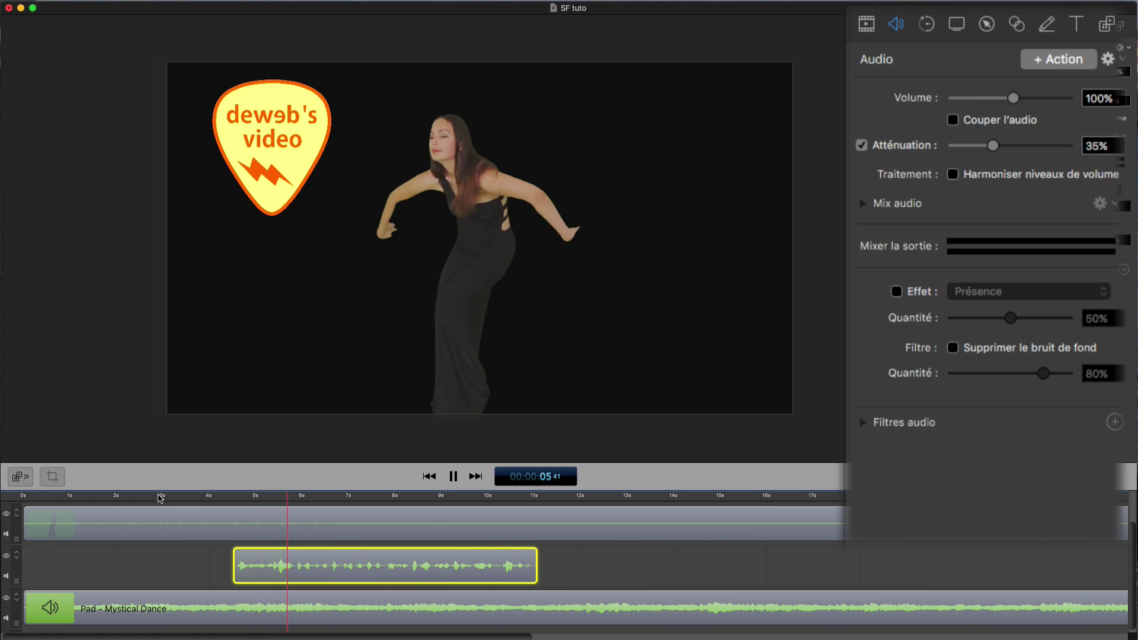
{"action": "left_click", "coordinate": [160, 496]}
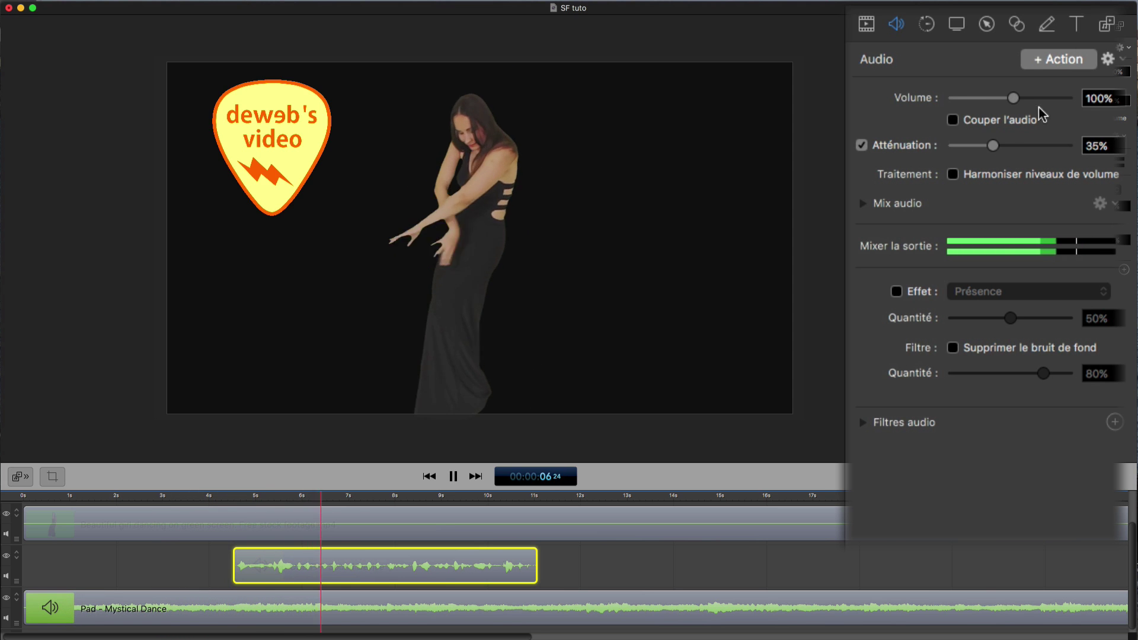
Set the voice recording's attenuation (Atténuation) to 42% and preview the ducked music from before the voice starts.
{"action": "mouse_move", "coordinate": [993, 146]}
{"action": "left_mouse_down"}
{"action": "mouse_move", "coordinate": [1011, 149]}
{"action": "mouse_move", "coordinate": [998, 151]}
{"action": "left_mouse_up"}
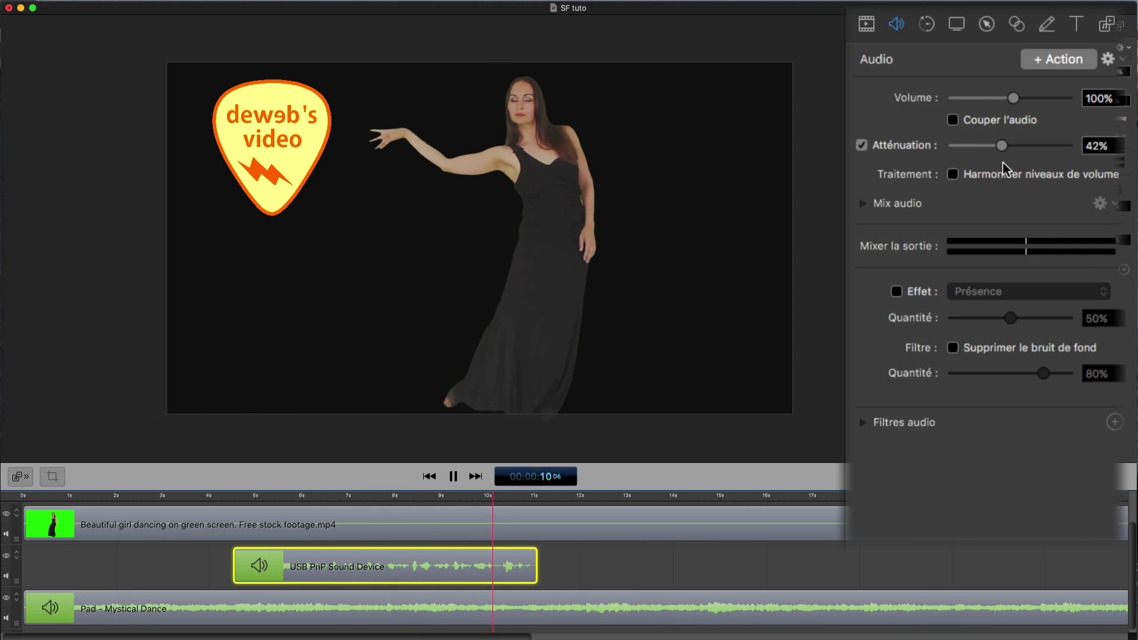
{"action": "key", "text": "space"}
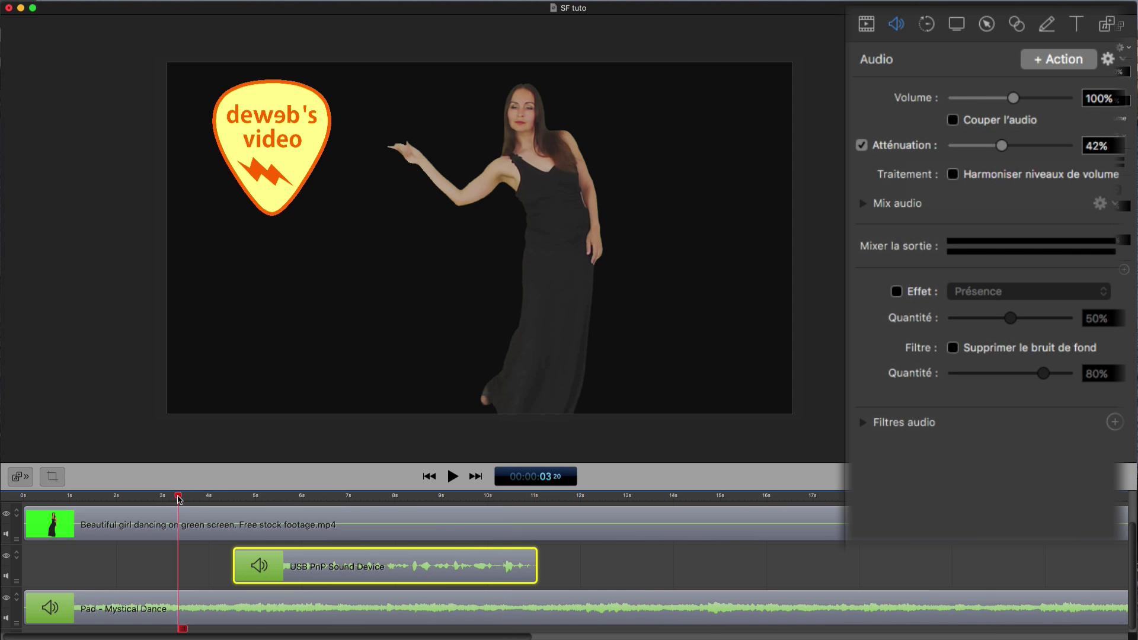
{"action": "key", "text": "space"}
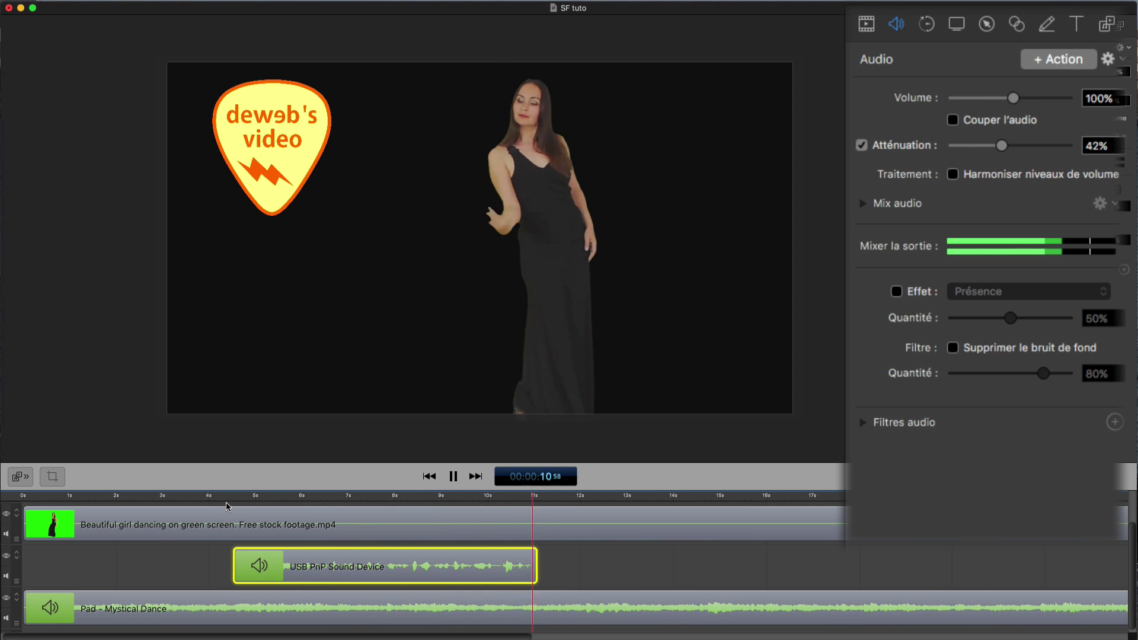
{"action": "key", "text": "space"}
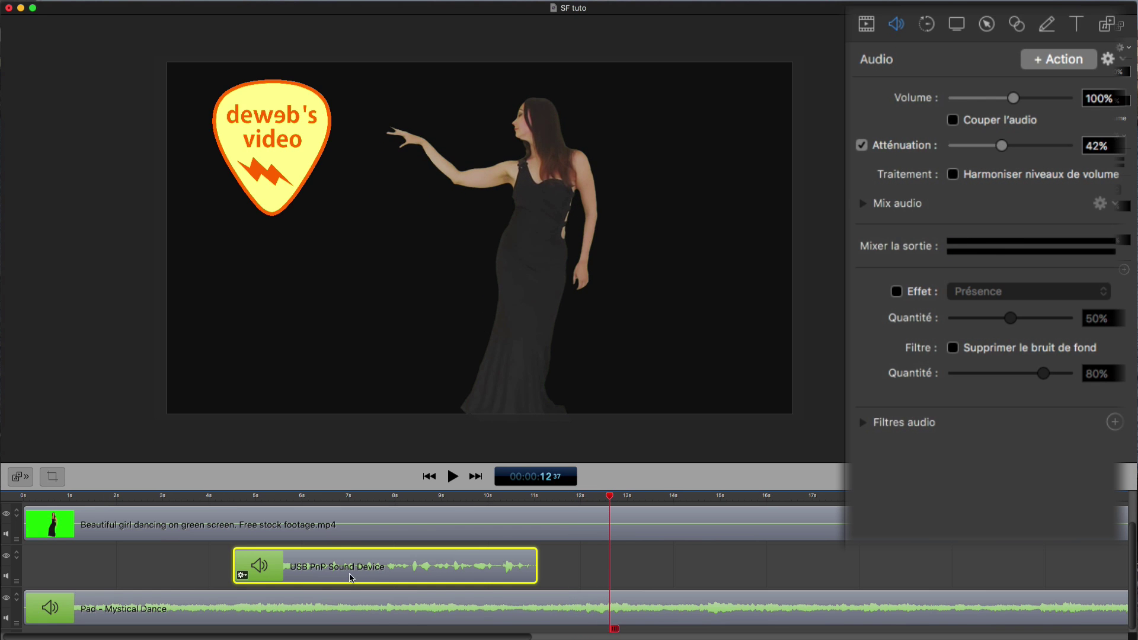
Enable volume level harmonising (Harmoniser niveaux de volume) on the voice recording and preview it from just before the clip.
{"action": "left_click", "coordinate": [953, 176]}
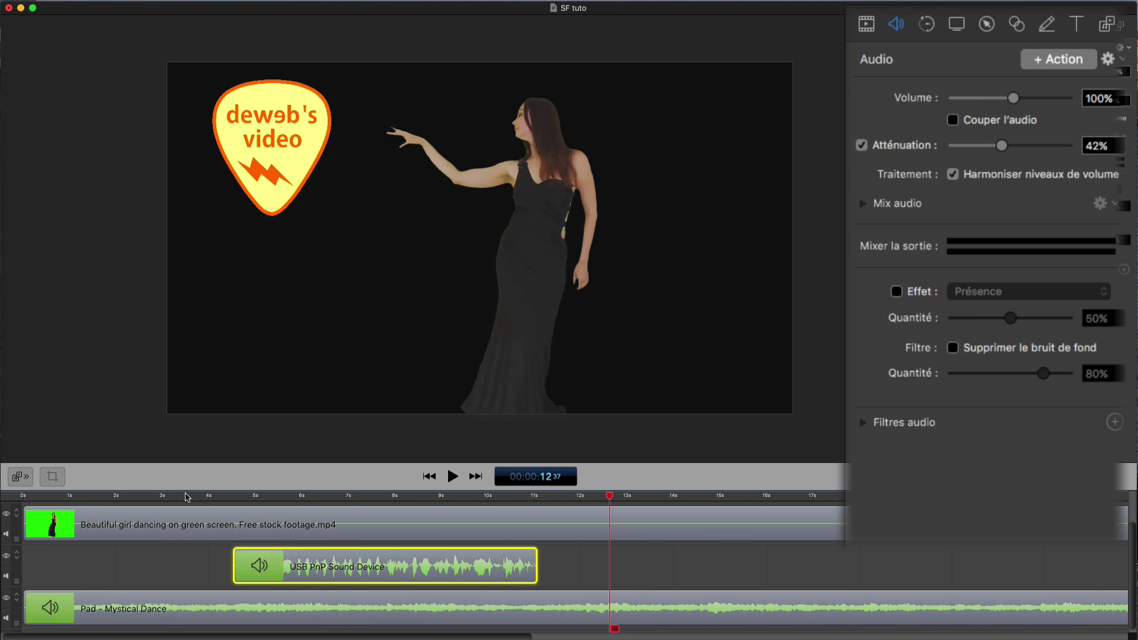
{"action": "left_click", "coordinate": [226, 497]}
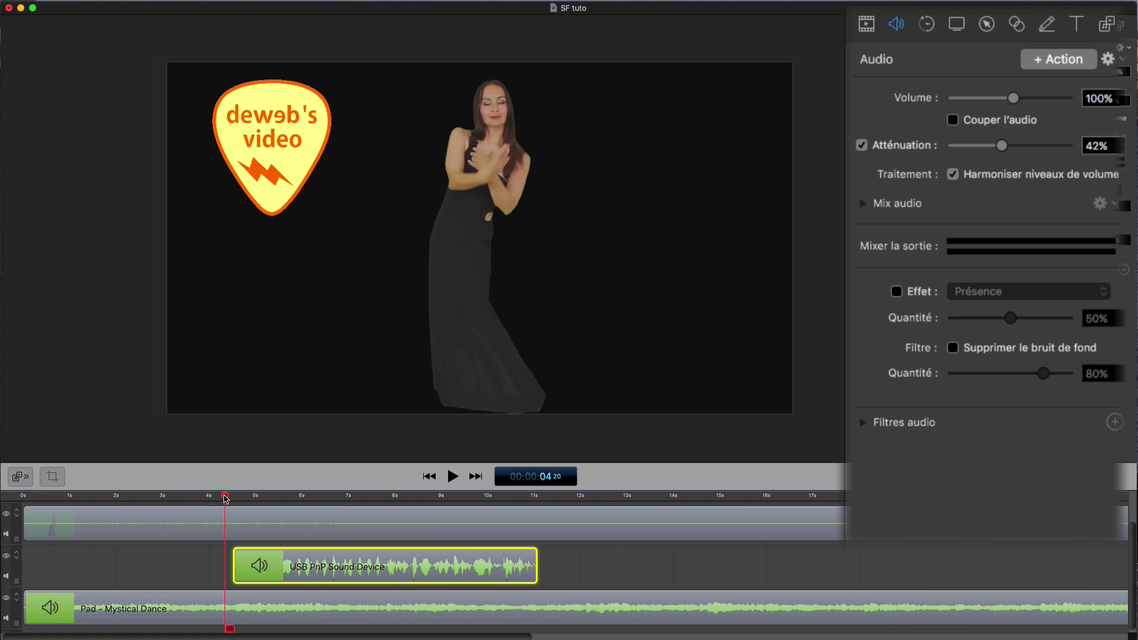
{"action": "key", "text": "space"}
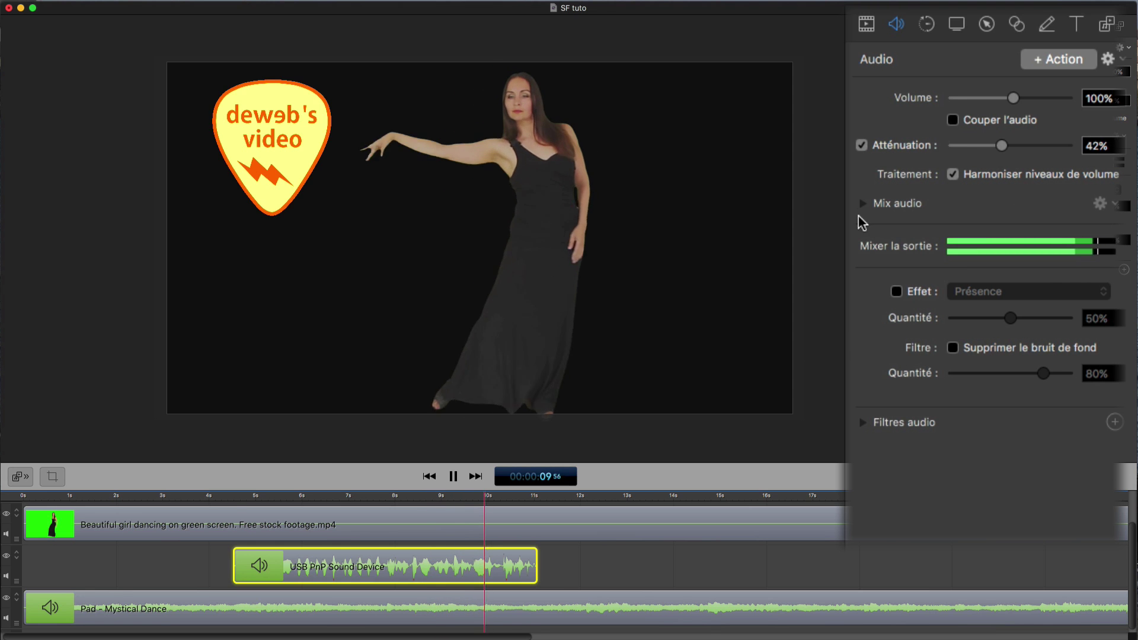
{"action": "key", "text": "space"}
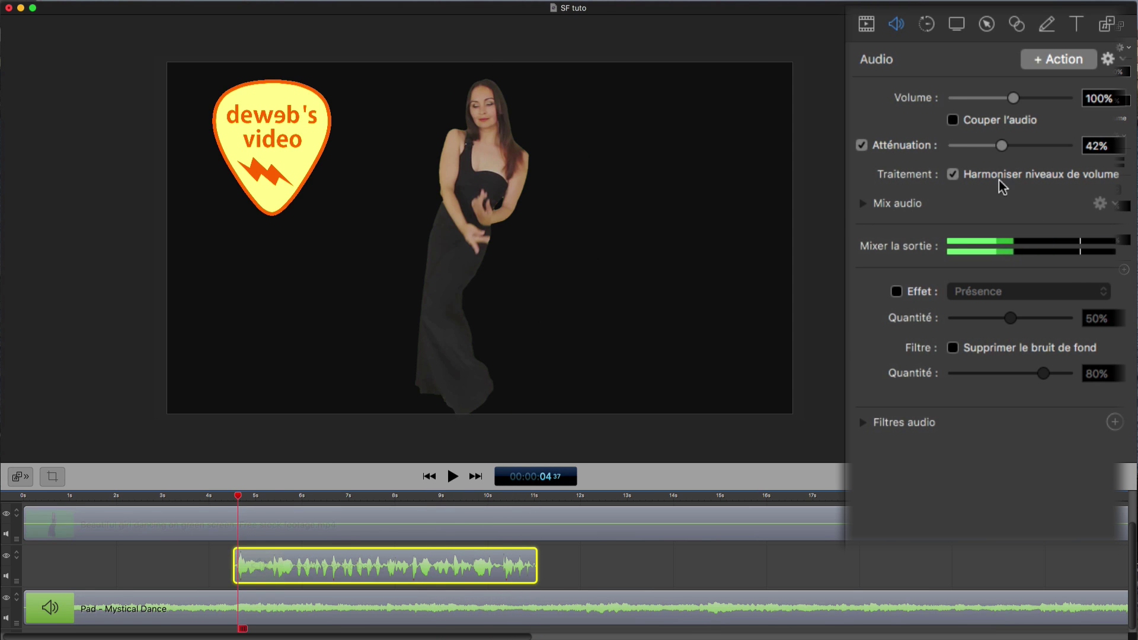
Show the voice recording's channel mix (Mix audio), play the passage, and return the playhead to just before the voice.
{"action": "left_click", "coordinate": [859, 205]}
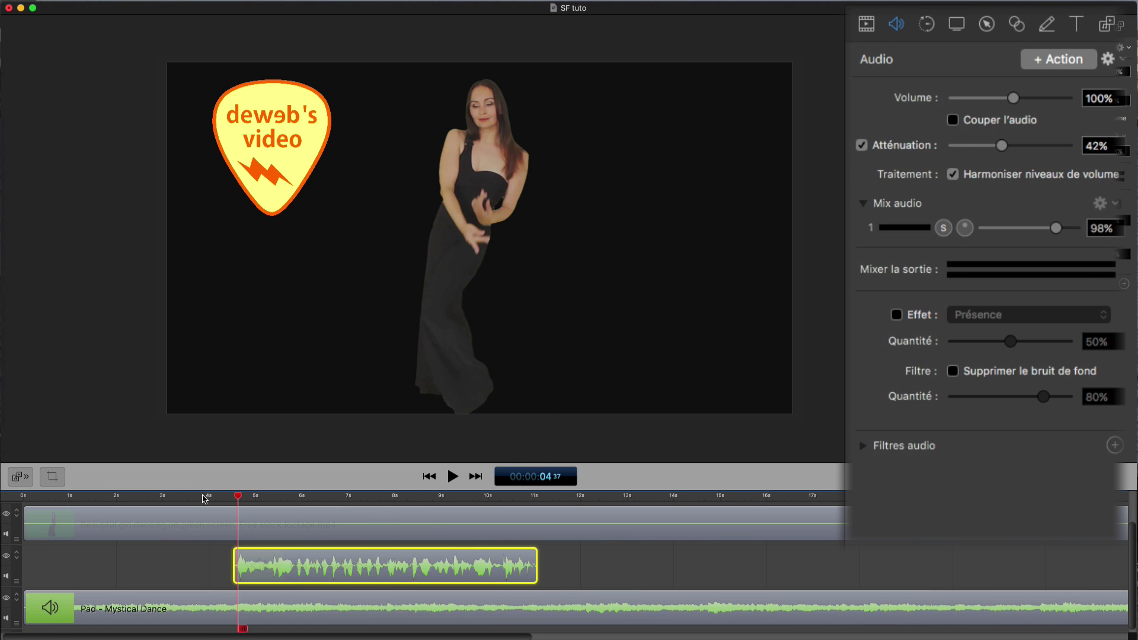
{"action": "key", "text": "space"}
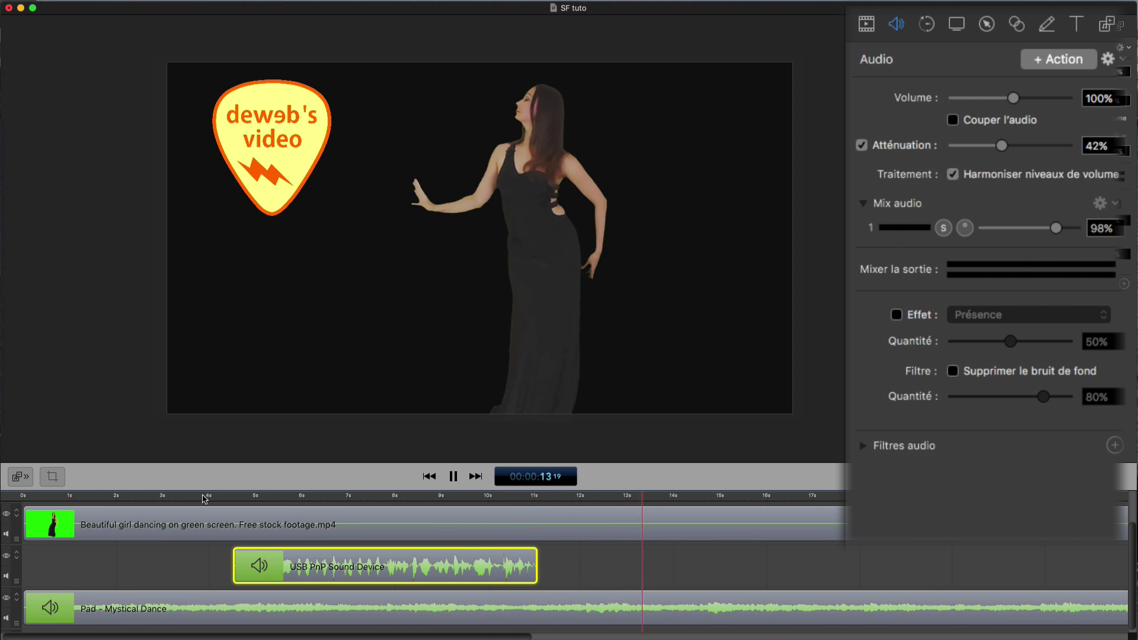
{"action": "key", "text": "space"}
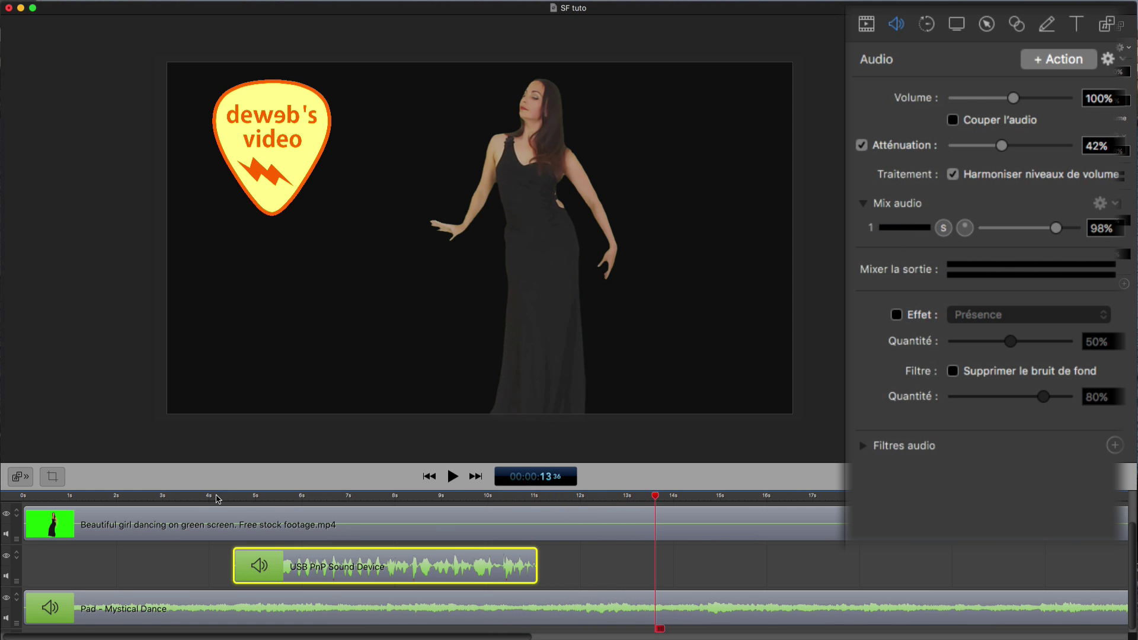
{"action": "left_click", "coordinate": [218, 498]}
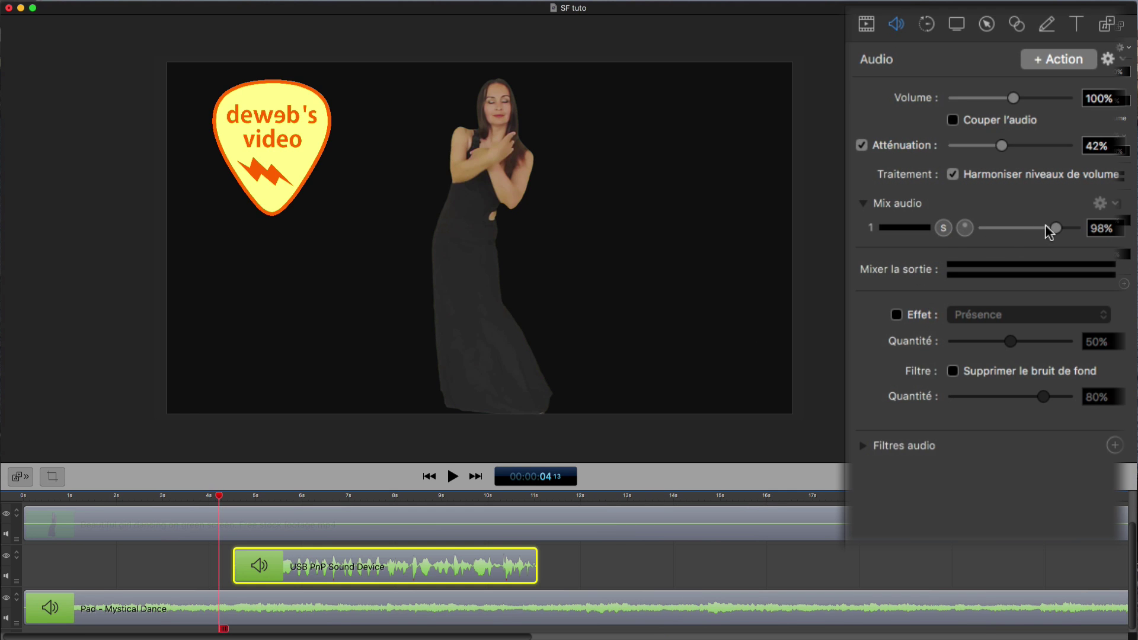
Lower channel 1 of the Mystical Dance music to 0 in its audio mix and start a preview.
{"action": "left_click", "coordinate": [384, 620]}
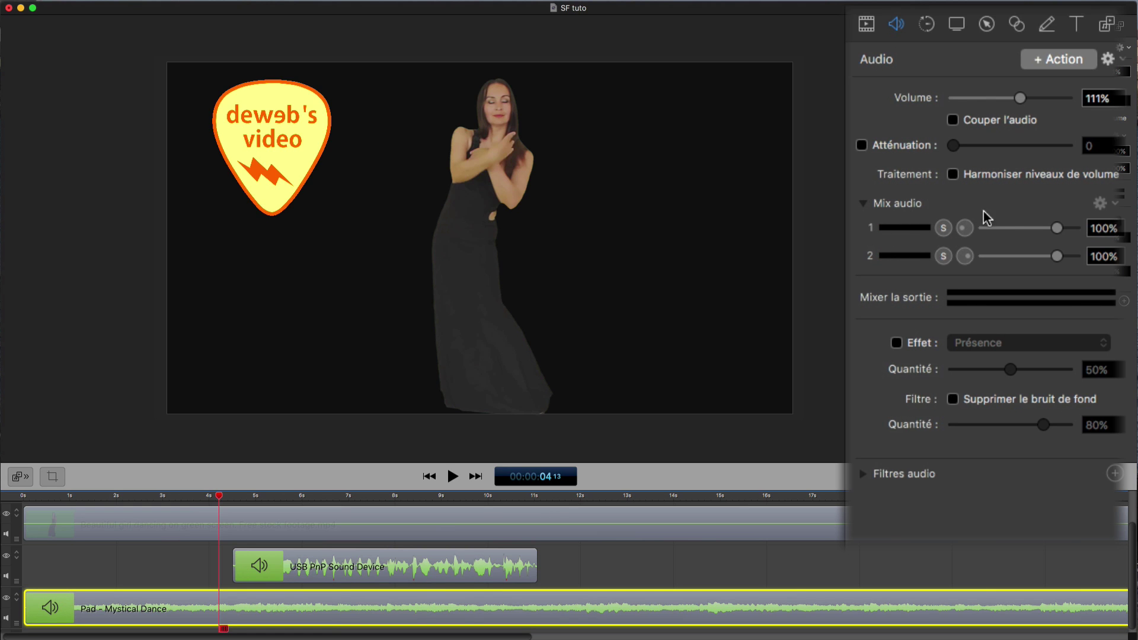
{"action": "left_click_drag", "start_coordinate": [1056, 228], "coordinate": [985, 228]}
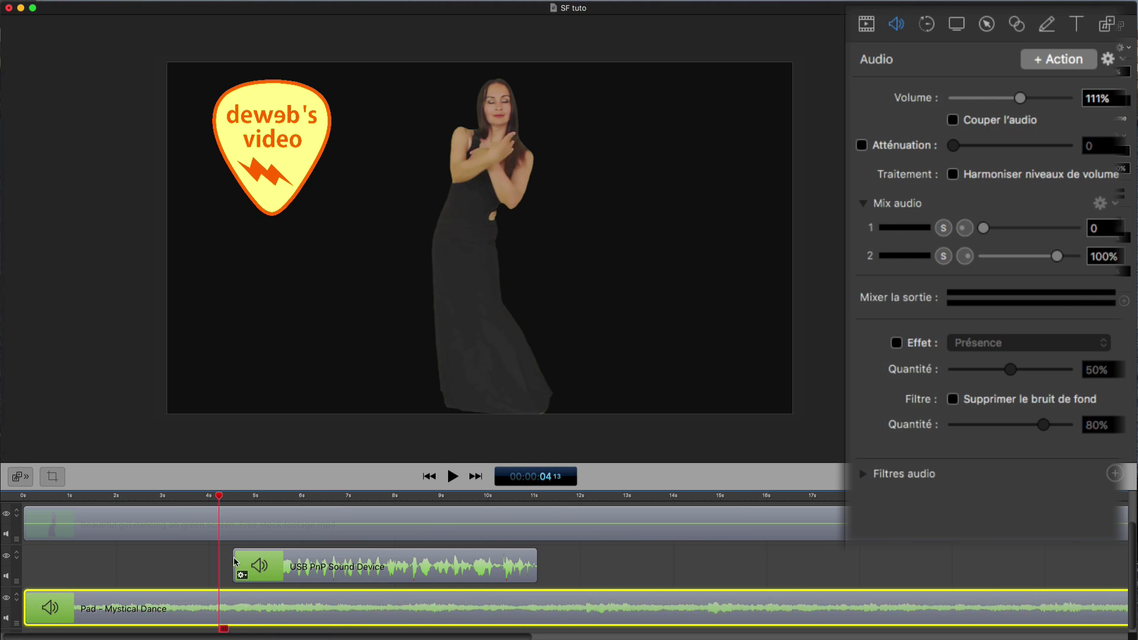
{"action": "key", "text": "space"}
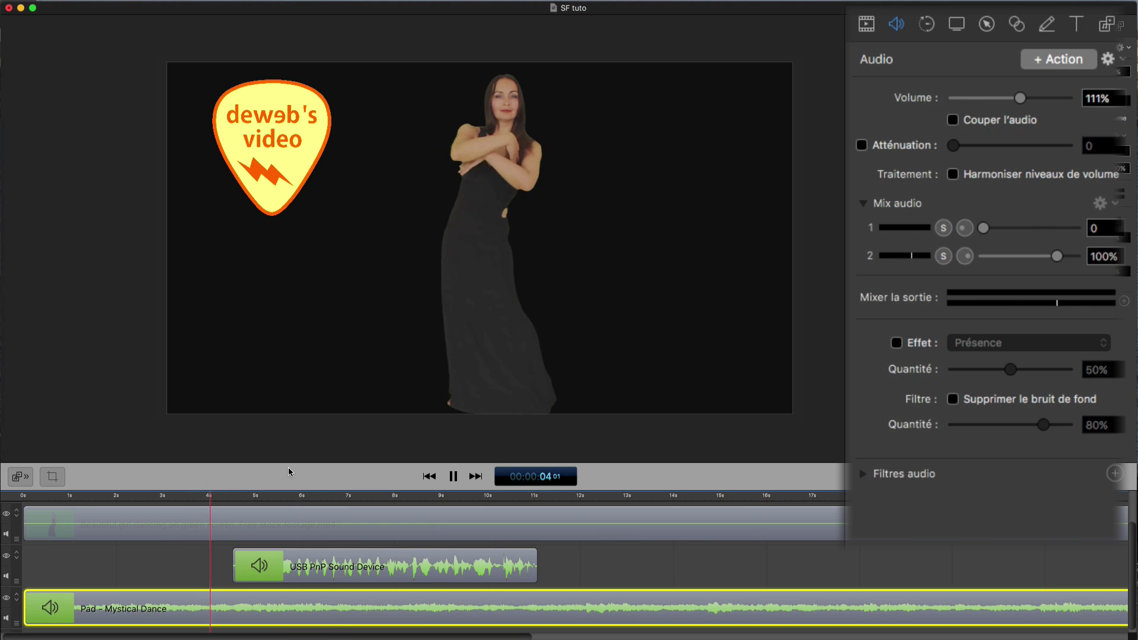
Set the music's mix channel 1 to 125%, audition it with channel 2 at 0, and set channel 2 to 125%.
{"action": "left_click_drag", "start_coordinate": [984, 229], "coordinate": [984, 256]}
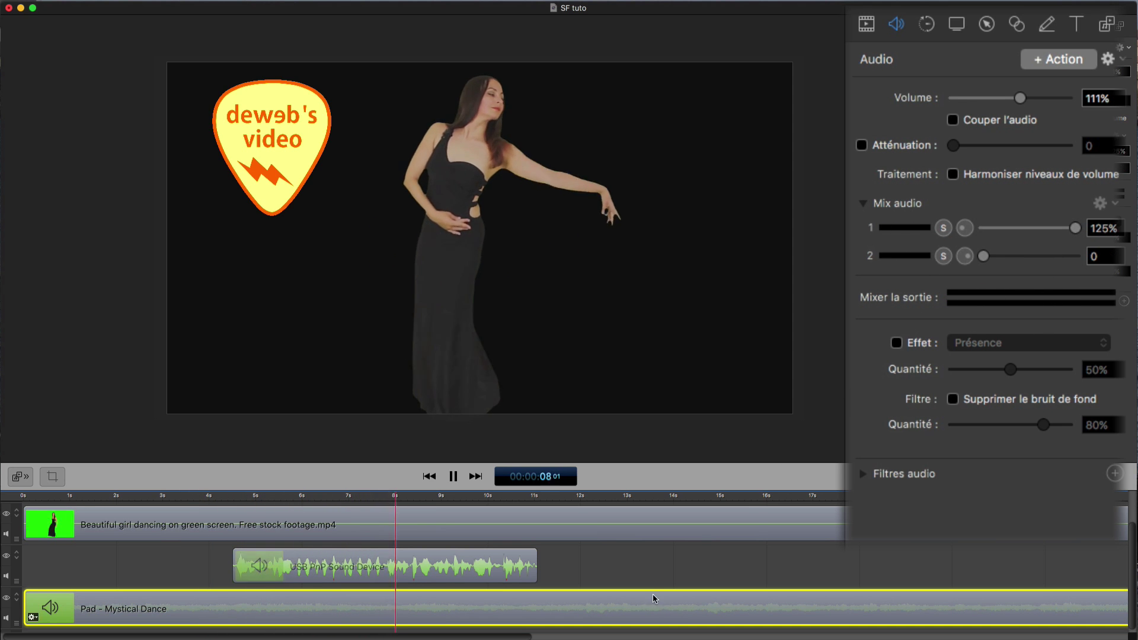
{"action": "left_click", "coordinate": [589, 502]}
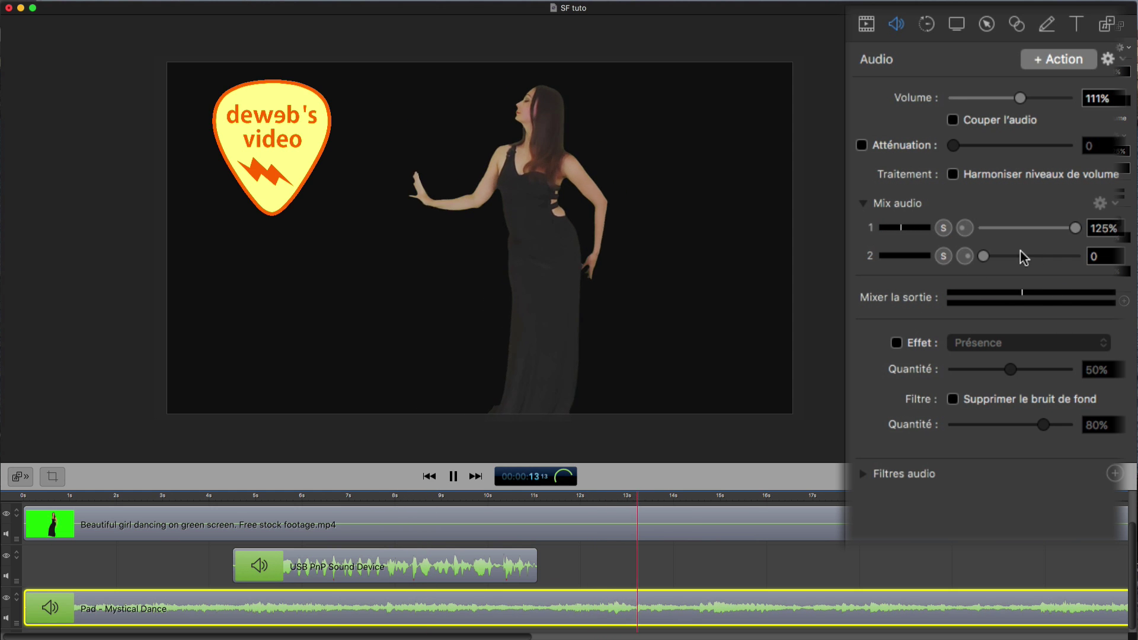
{"action": "left_click_drag", "start_coordinate": [982, 256], "coordinate": [1074, 257]}
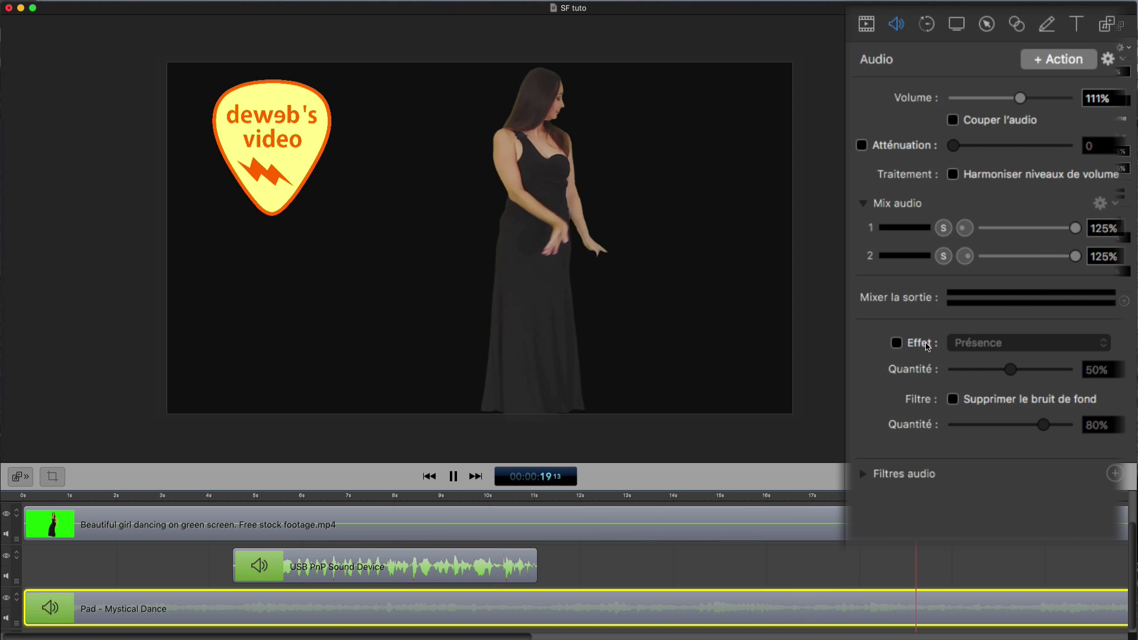
{"action": "key", "text": "space"}
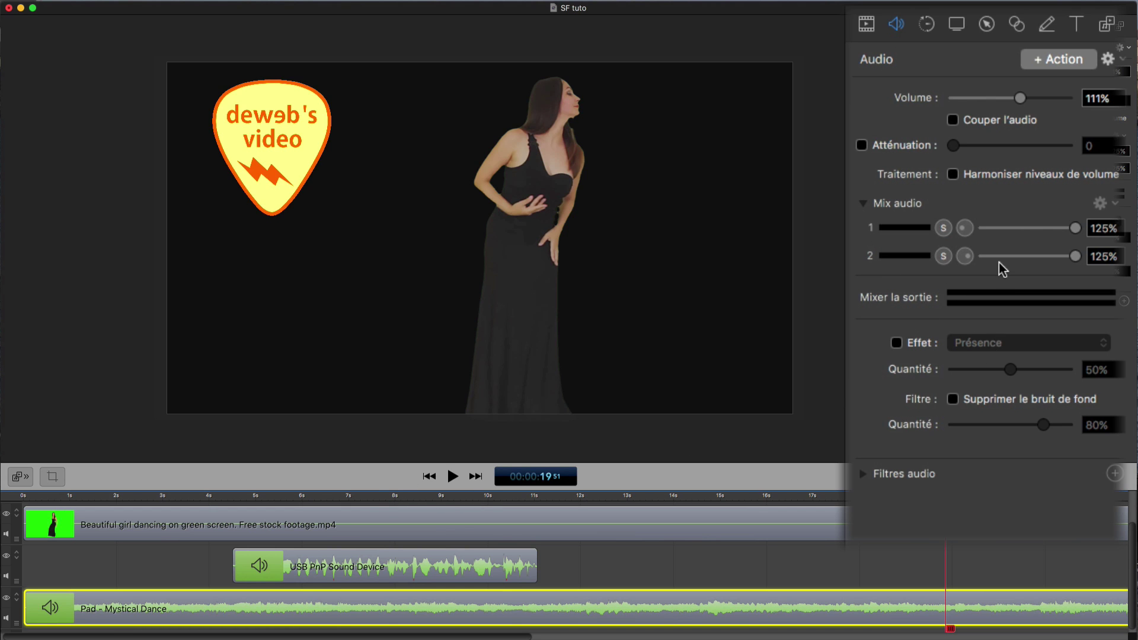
{"action": "key", "text": "space"}
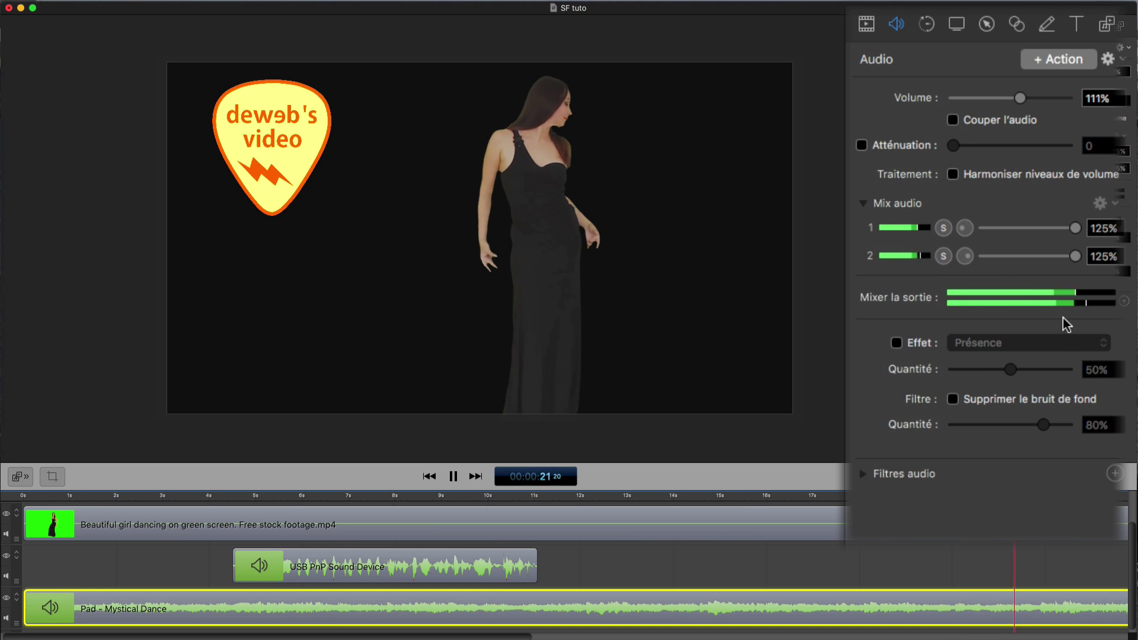
{"action": "key", "text": "space"}
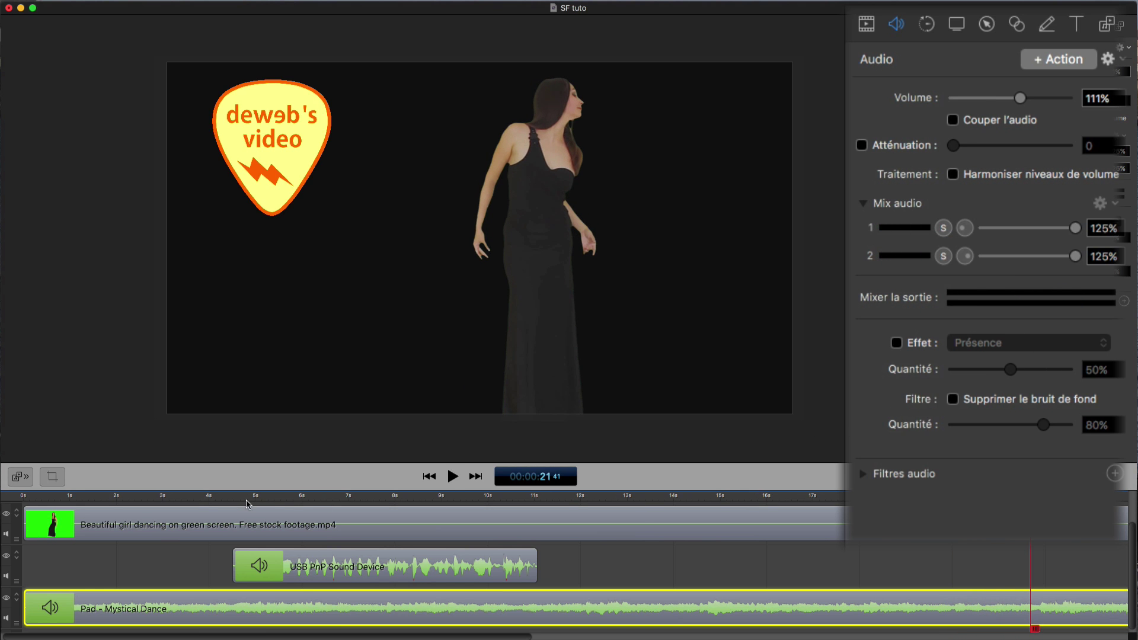
{"action": "left_click", "coordinate": [242, 501]}
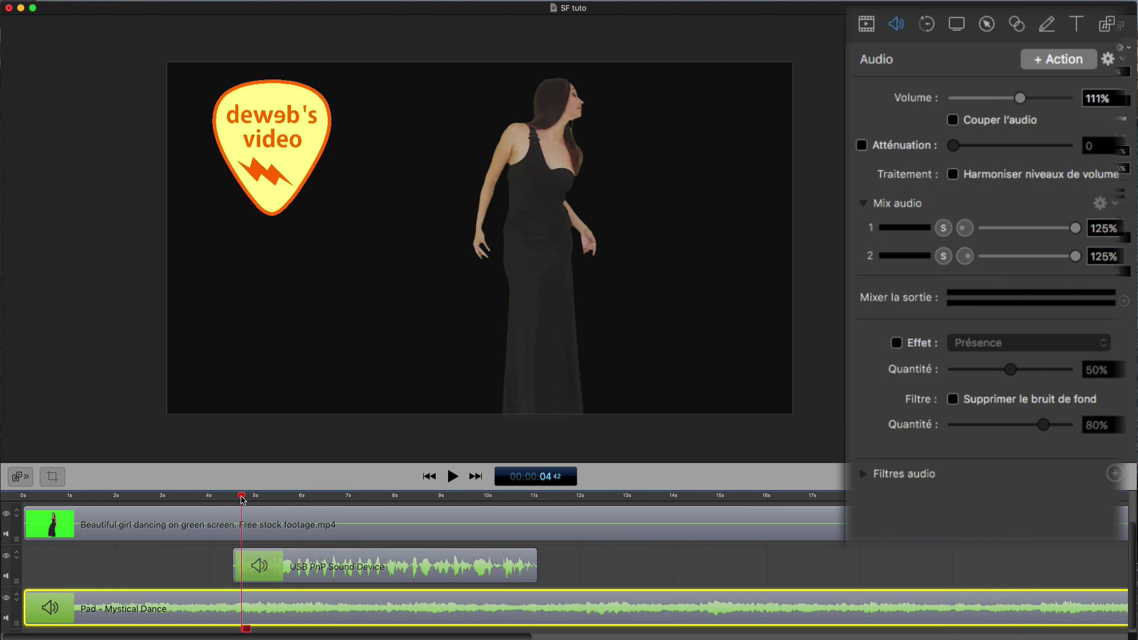
{"action": "left_click", "coordinate": [891, 342]}
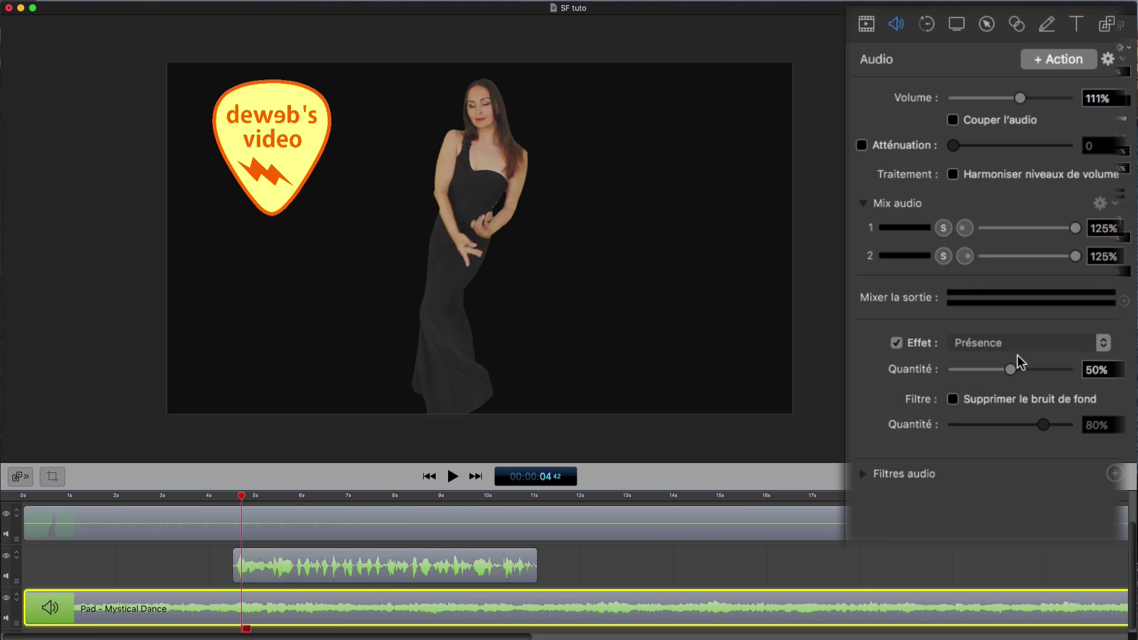
{"action": "left_click", "coordinate": [894, 344]}
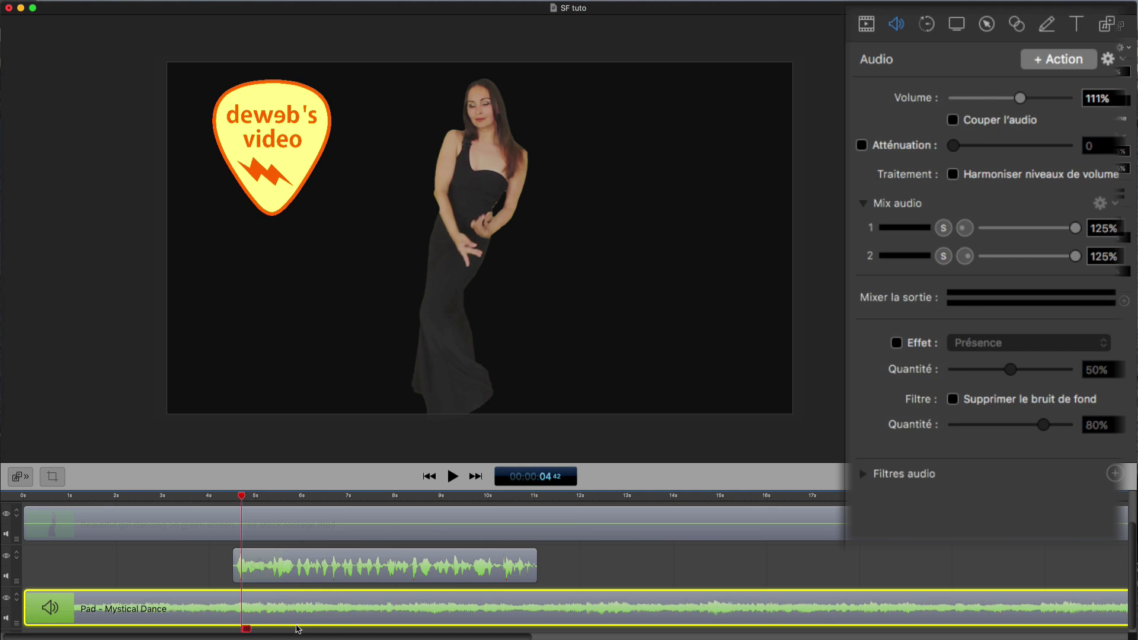
Turn off volume level harmonising on the voice recording and raise its mix channel 1 to 115%.
{"action": "left_click", "coordinate": [294, 571]}
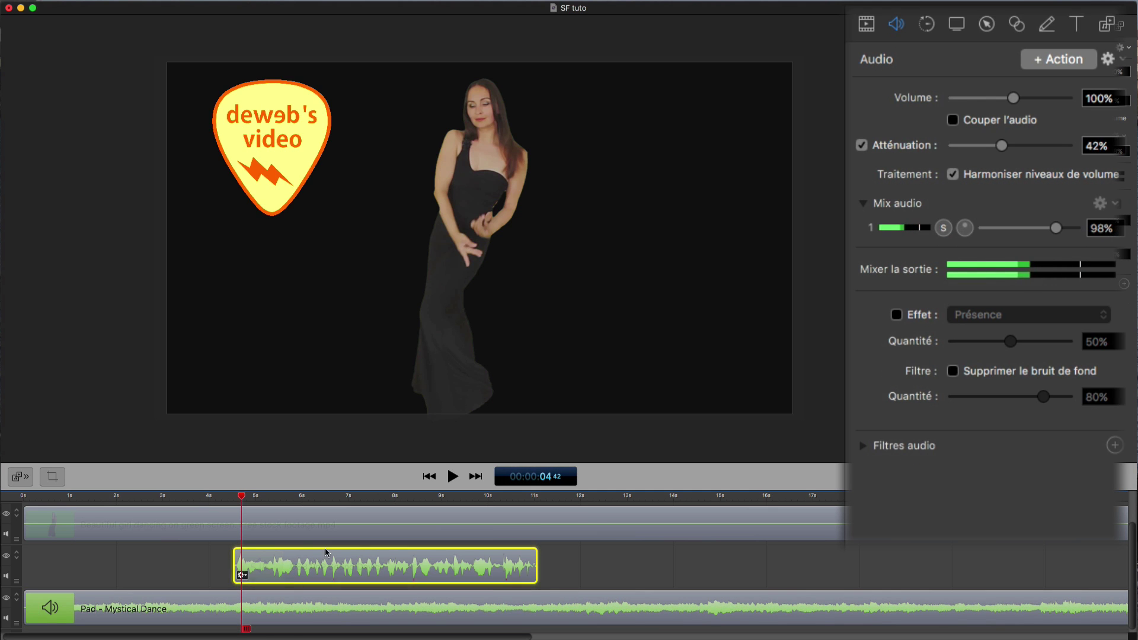
{"action": "left_click", "coordinate": [949, 174]}
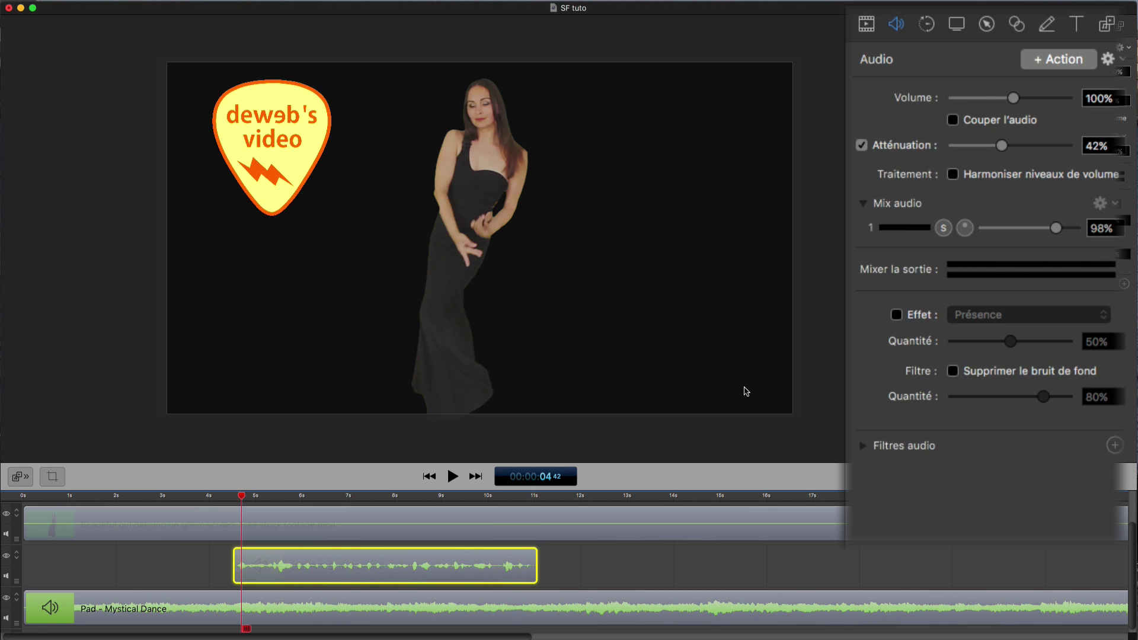
{"action": "left_click_drag", "start_coordinate": [1044, 227], "coordinate": [1061, 226]}
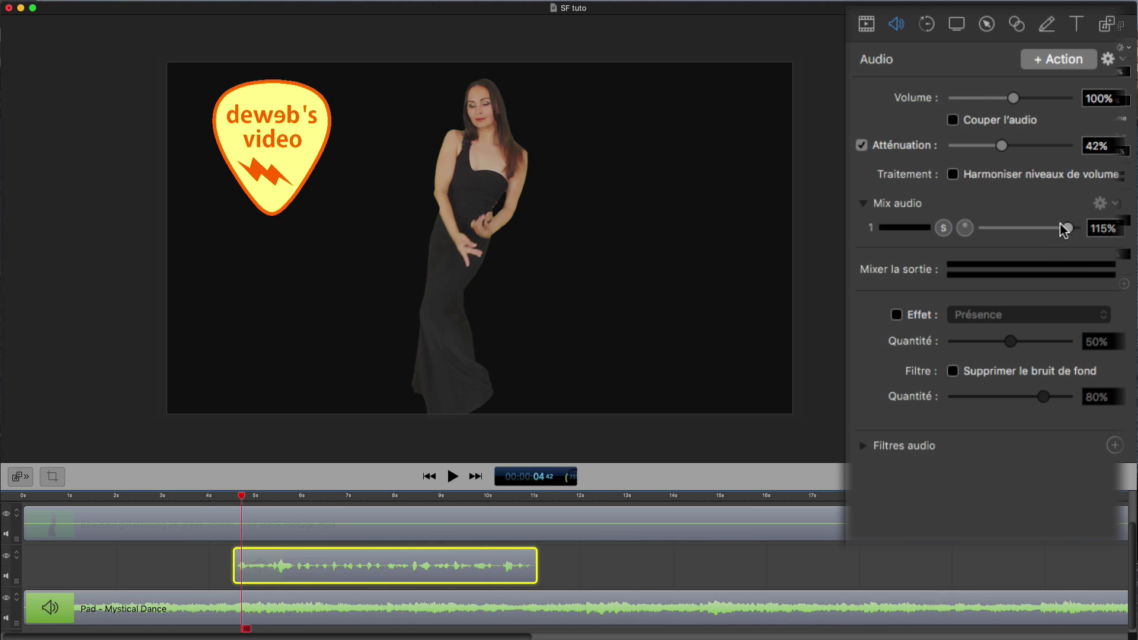
Enable the Présence audio effect at 50% on the voice recording and preview it.
{"action": "left_click", "coordinate": [897, 315]}
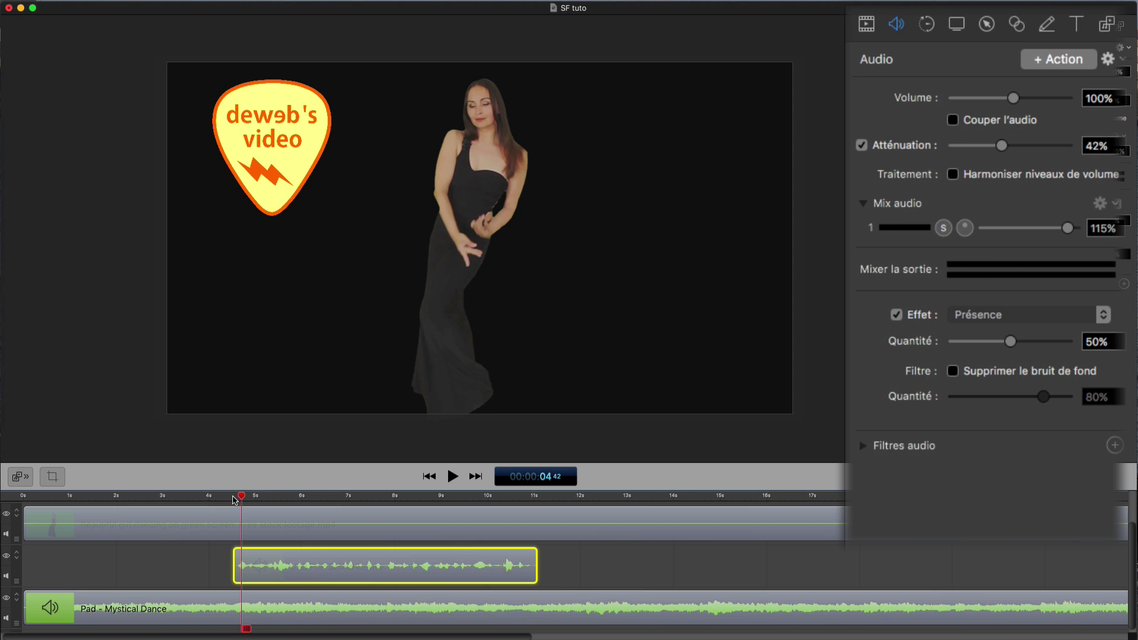
{"action": "key", "text": "space"}
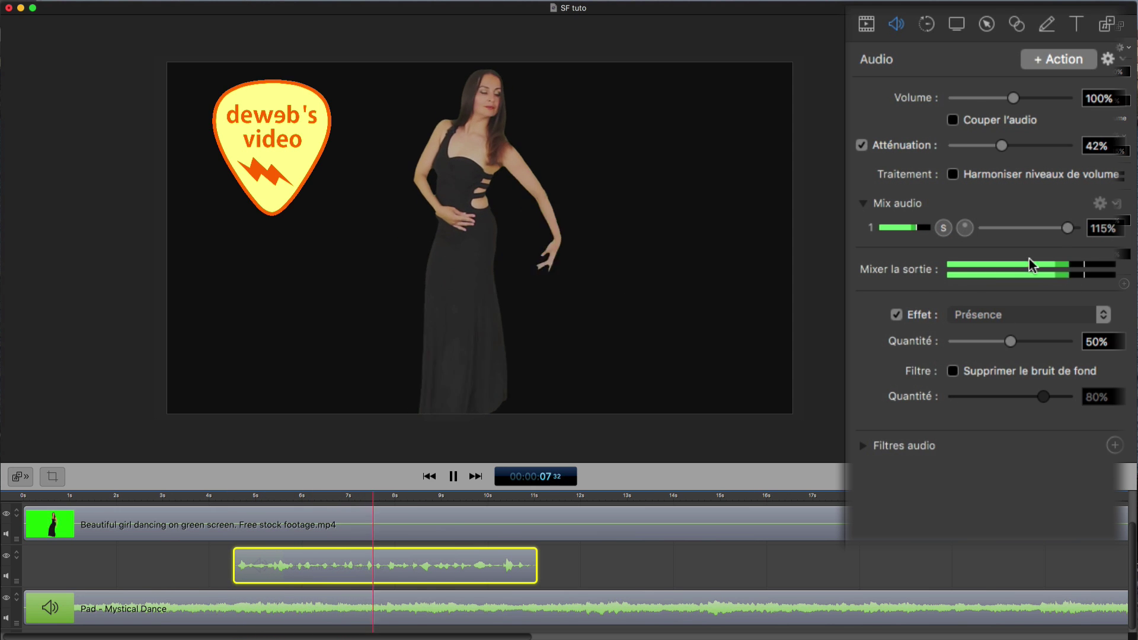
{"action": "key", "text": "space"}
Raise the voice recording's mix channel 1 to 125% and preview it from just before the clip starts.
{"action": "left_click_drag", "start_coordinate": [1063, 226], "coordinate": [1094, 233]}
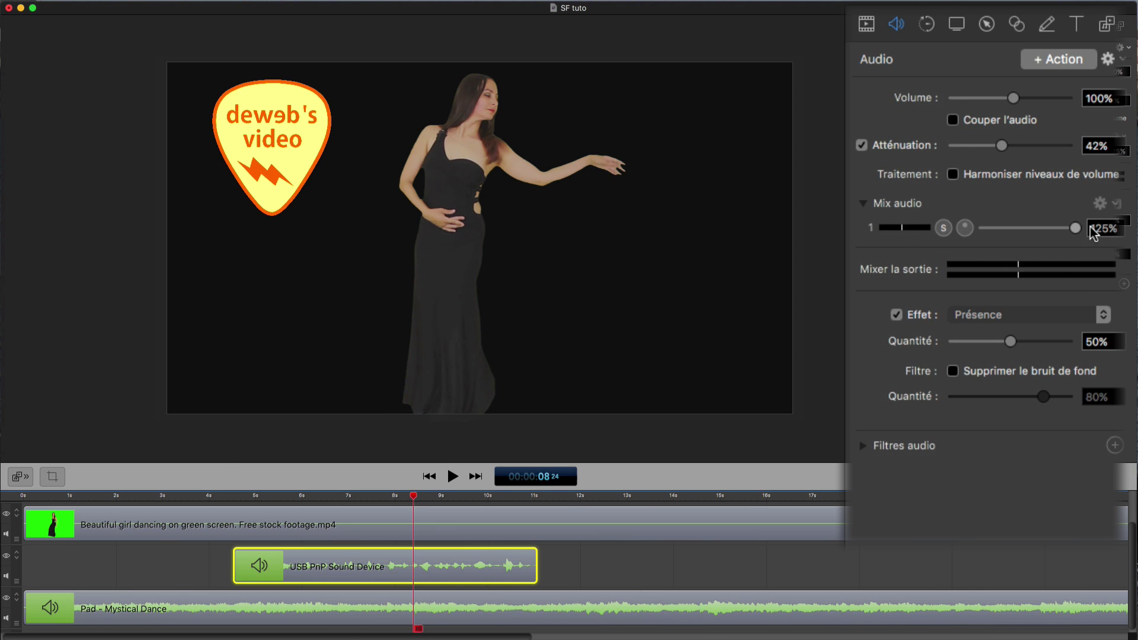
{"action": "left_click", "coordinate": [230, 493]}
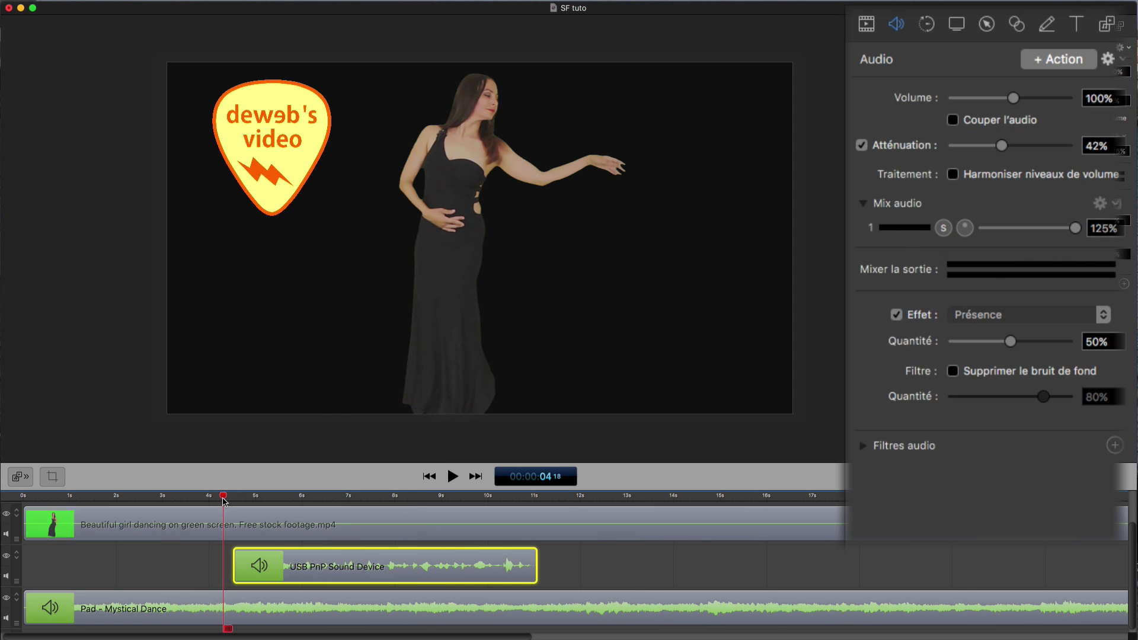
{"action": "key", "text": "space"}
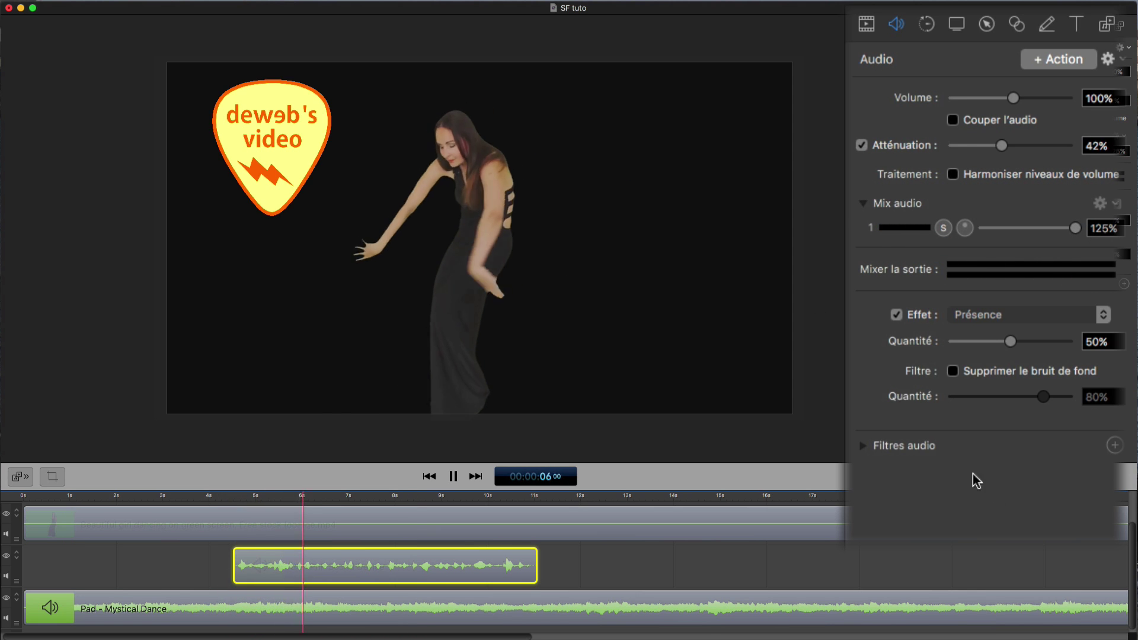
Try the voice's Présence effect at 100%, set its amount to 66%, and return the playhead to the clip's start.
{"action": "left_click_drag", "start_coordinate": [1011, 342], "coordinate": [1073, 342]}
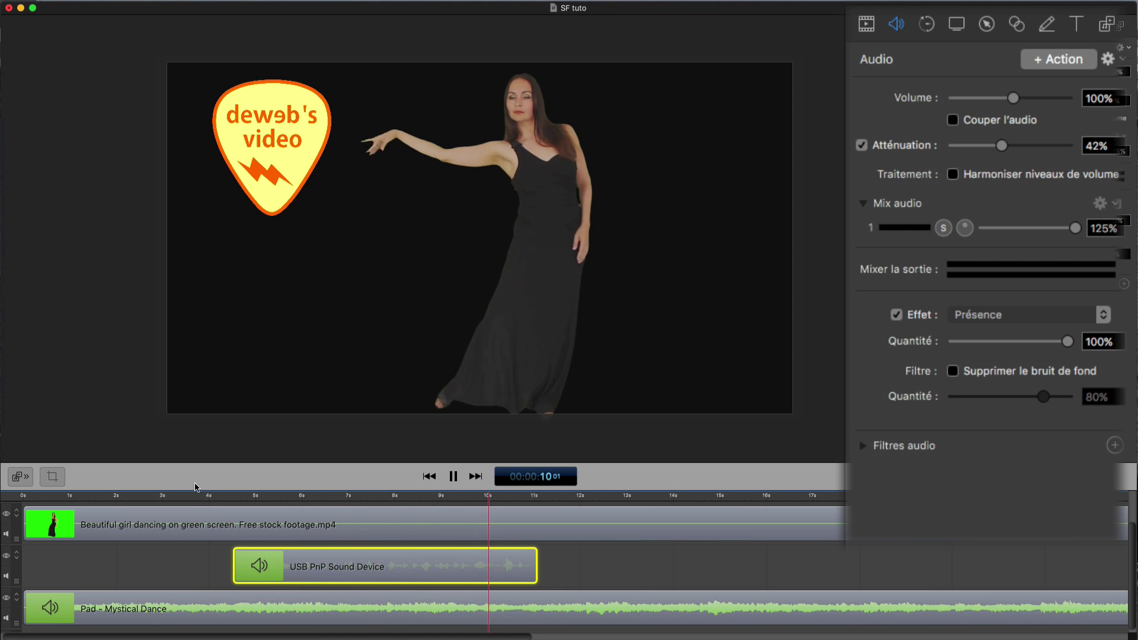
{"action": "left_click", "coordinate": [1028, 342]}
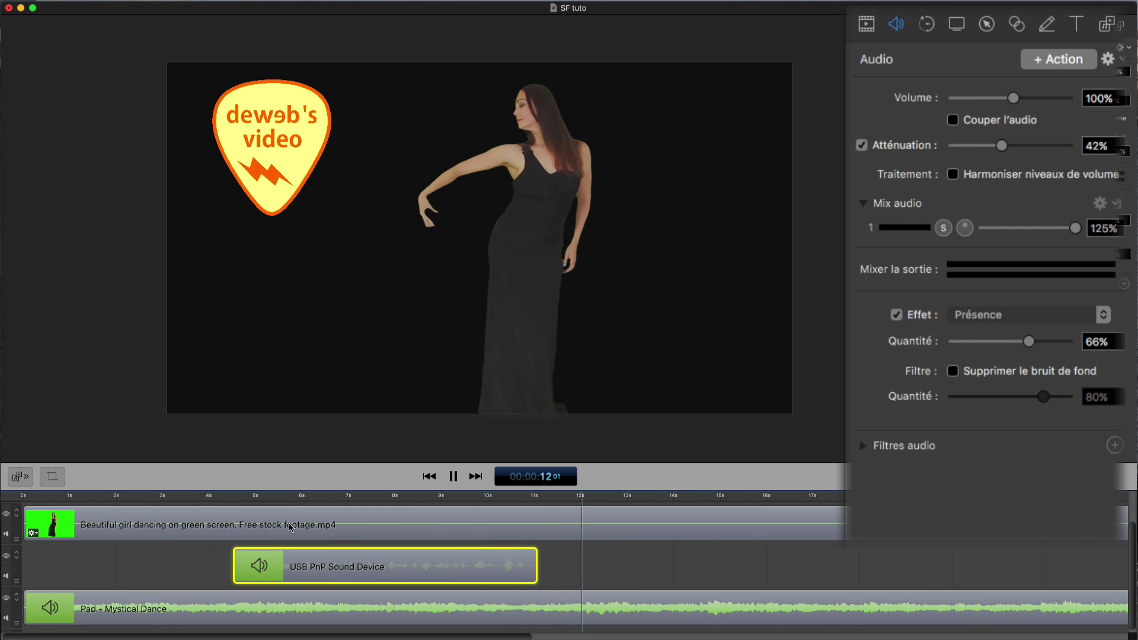
{"action": "key", "text": "space"}
{"action": "left_click", "coordinate": [232, 496]}
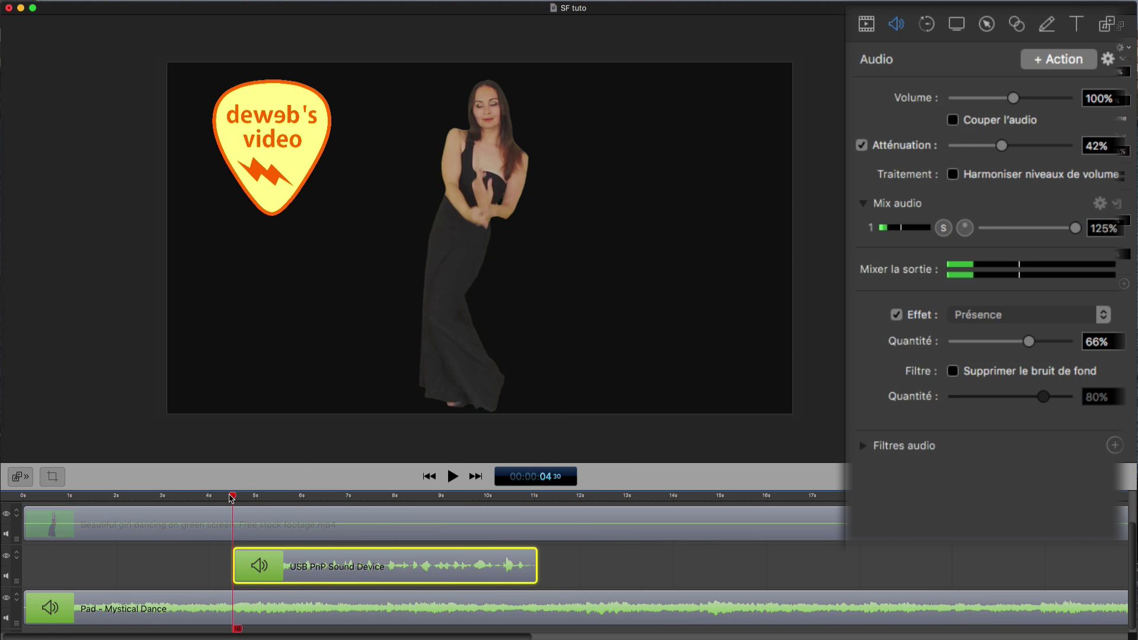
Compare the voice recording without and with the Présence effect by switching it off for a preview and back on.
{"action": "left_click", "coordinate": [895, 315]}
{"action": "key", "text": "space"}
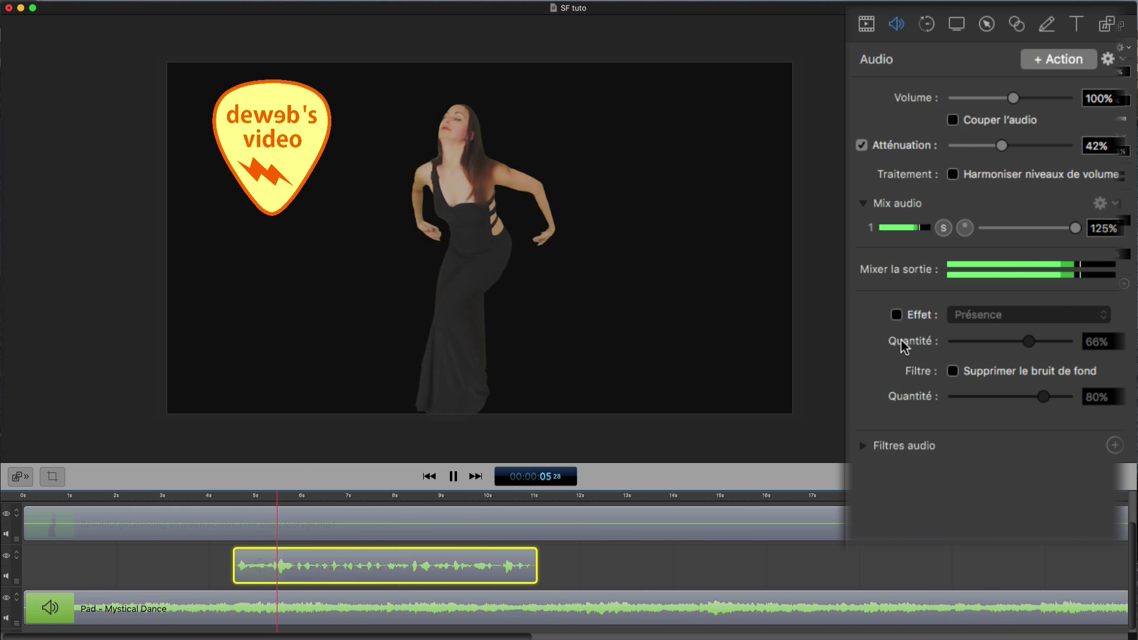
{"action": "key", "text": "space"}
{"action": "left_click", "coordinate": [895, 315]}
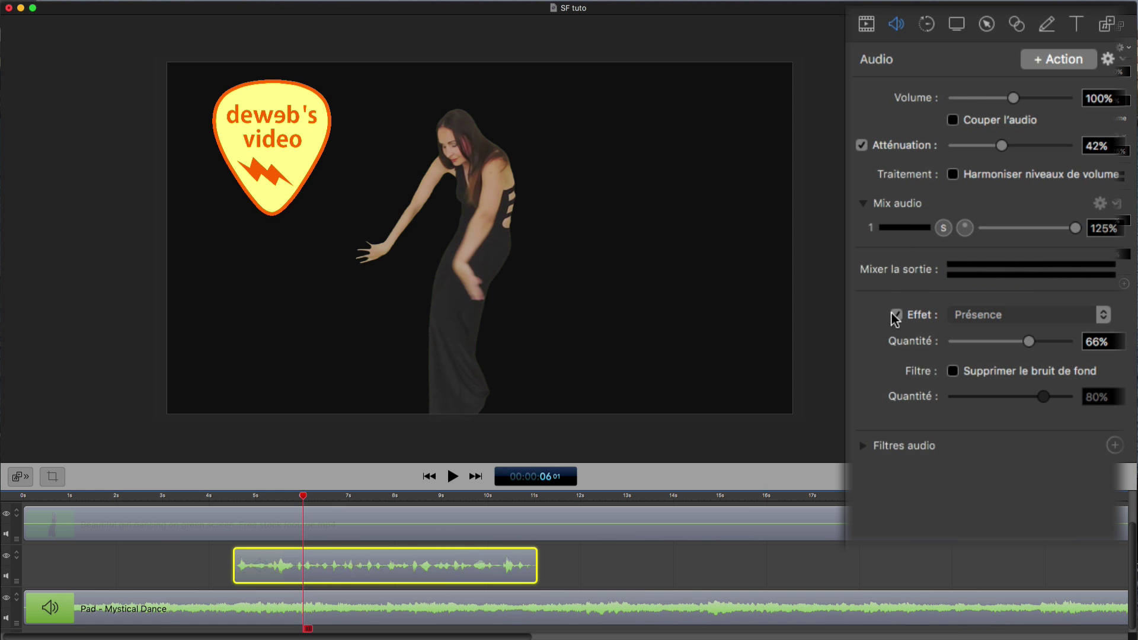
{"action": "key", "text": "space"}
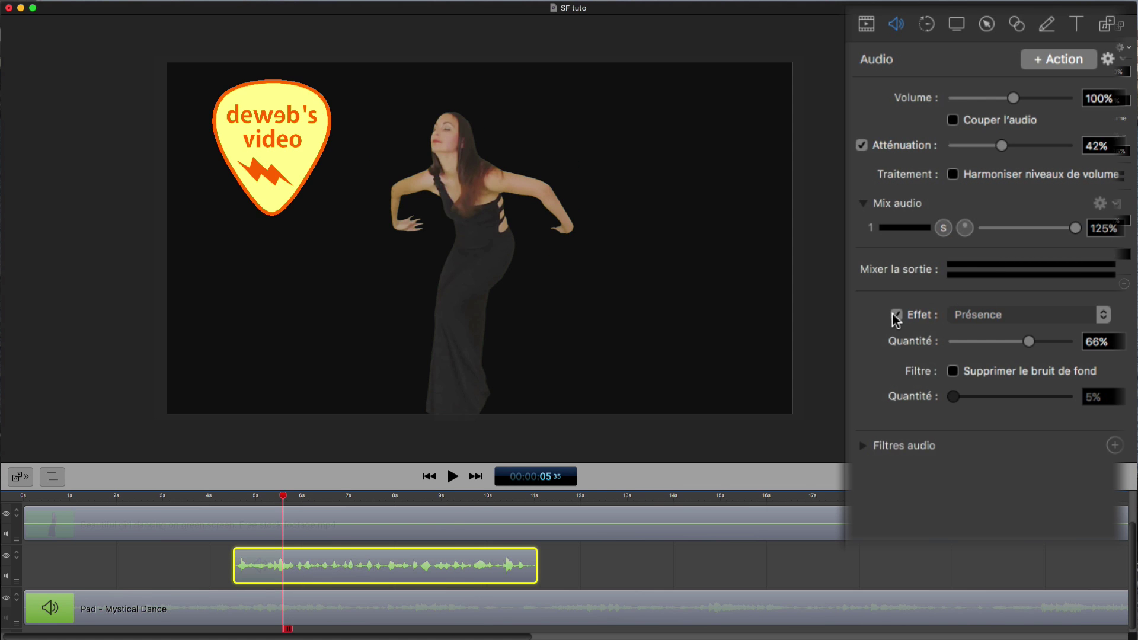
Turn off the Présence effect on the voice recording and preview it from the clip's start.
{"action": "left_click", "coordinate": [896, 316]}
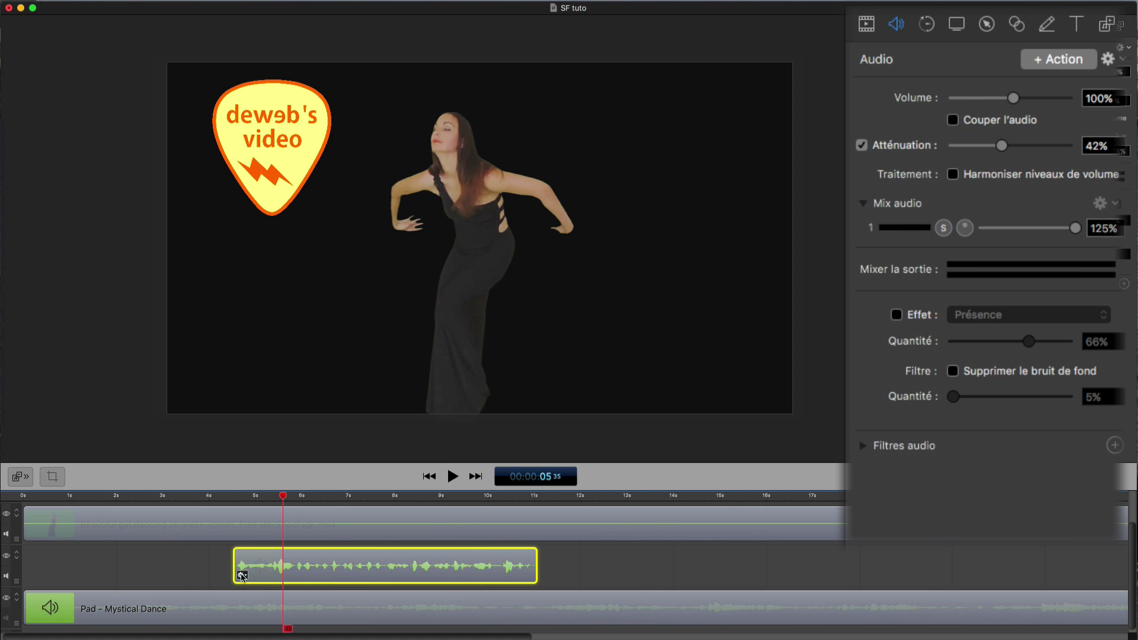
{"action": "left_click", "coordinate": [234, 493]}
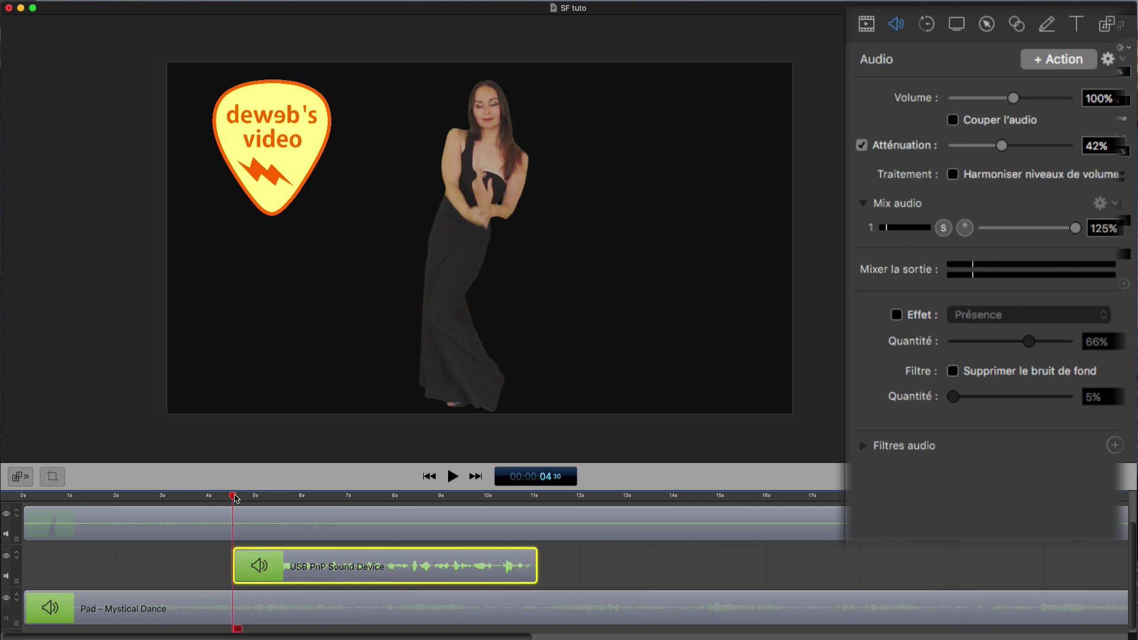
{"action": "key", "text": "space"}
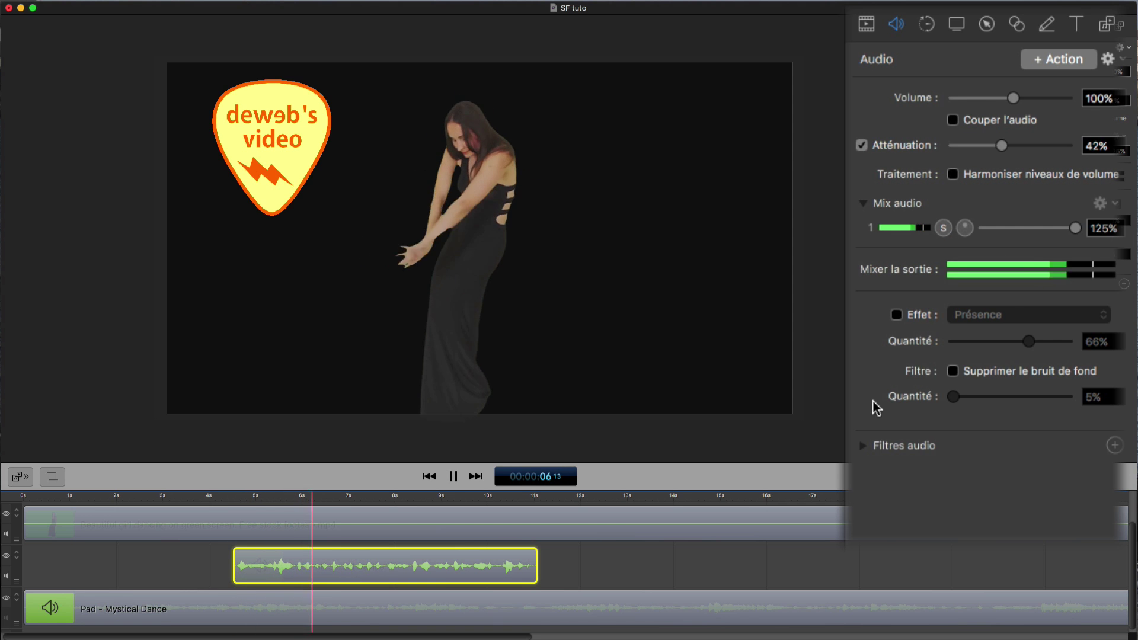
{"action": "key", "text": "space"}
Enable background noise removal on the voice recording at 89% and preview it from the clip's start.
{"action": "left_click", "coordinate": [952, 370]}
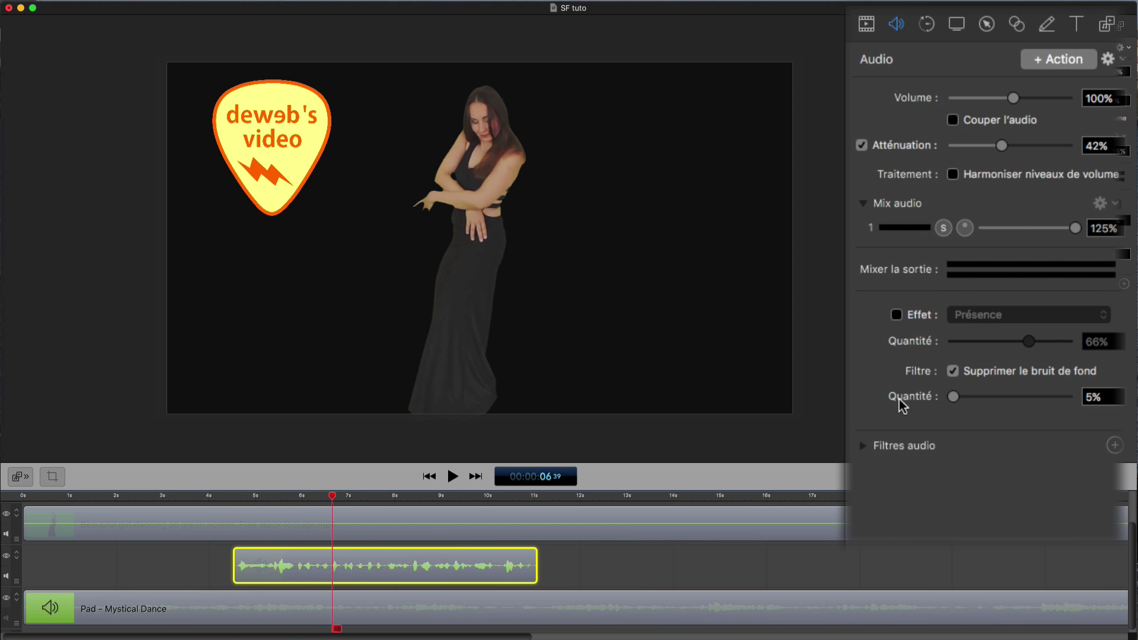
{"action": "left_click_drag", "start_coordinate": [952, 398], "coordinate": [1056, 397]}
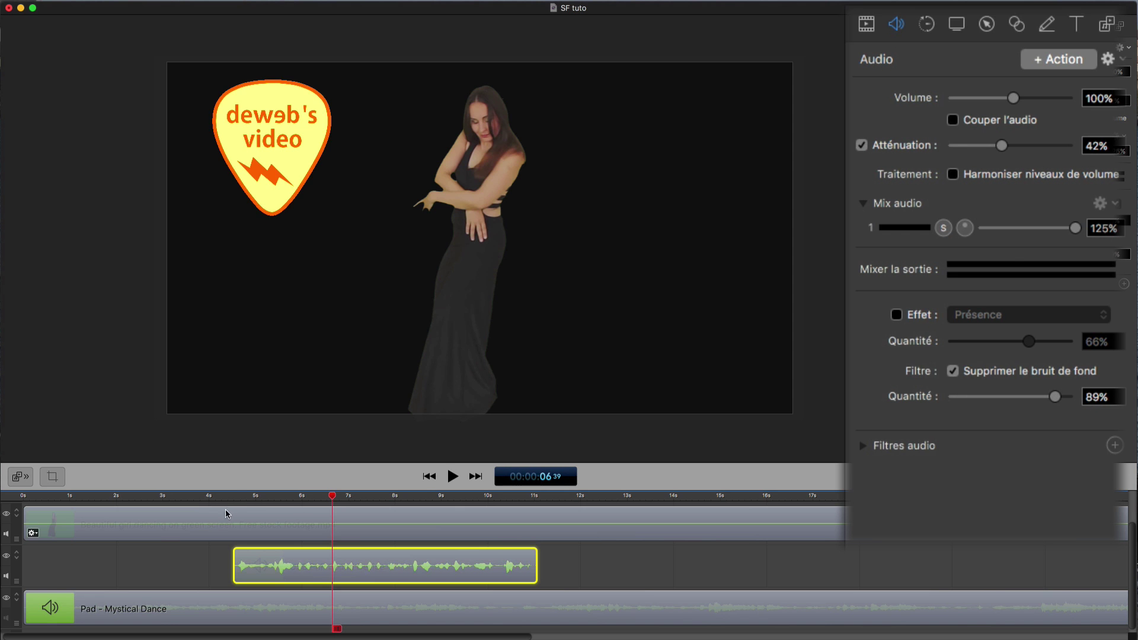
{"action": "left_click", "coordinate": [235, 492]}
{"action": "key", "text": "space"}
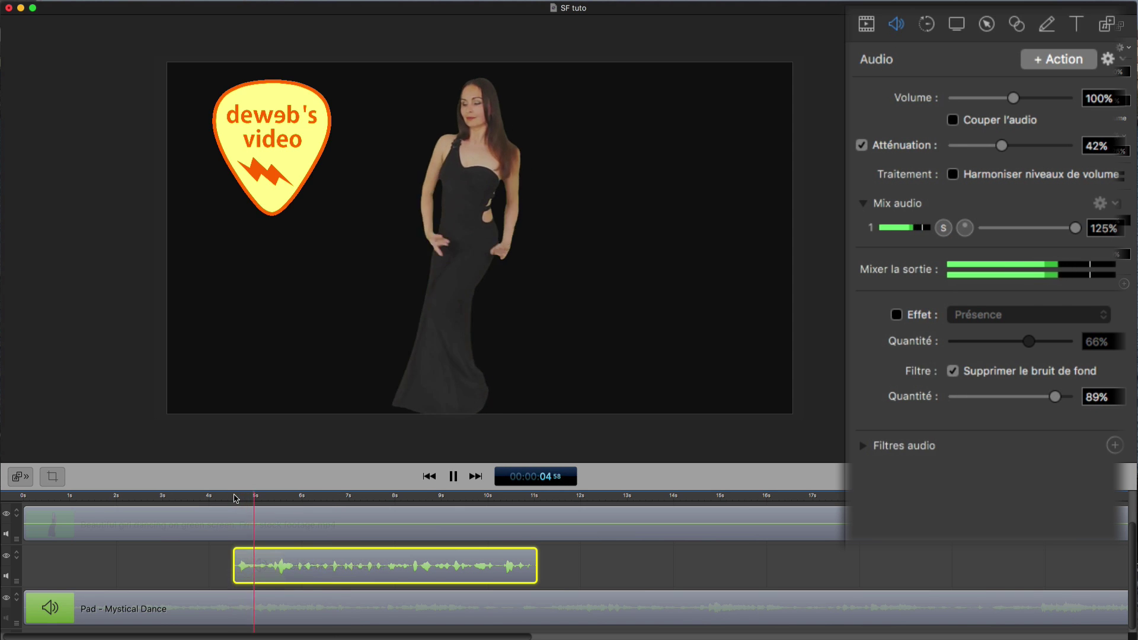
Lower the voice recording's background noise removal to 51% and preview it from near the clip's start.
{"action": "left_click_drag", "start_coordinate": [1059, 398], "coordinate": [1010, 397]}
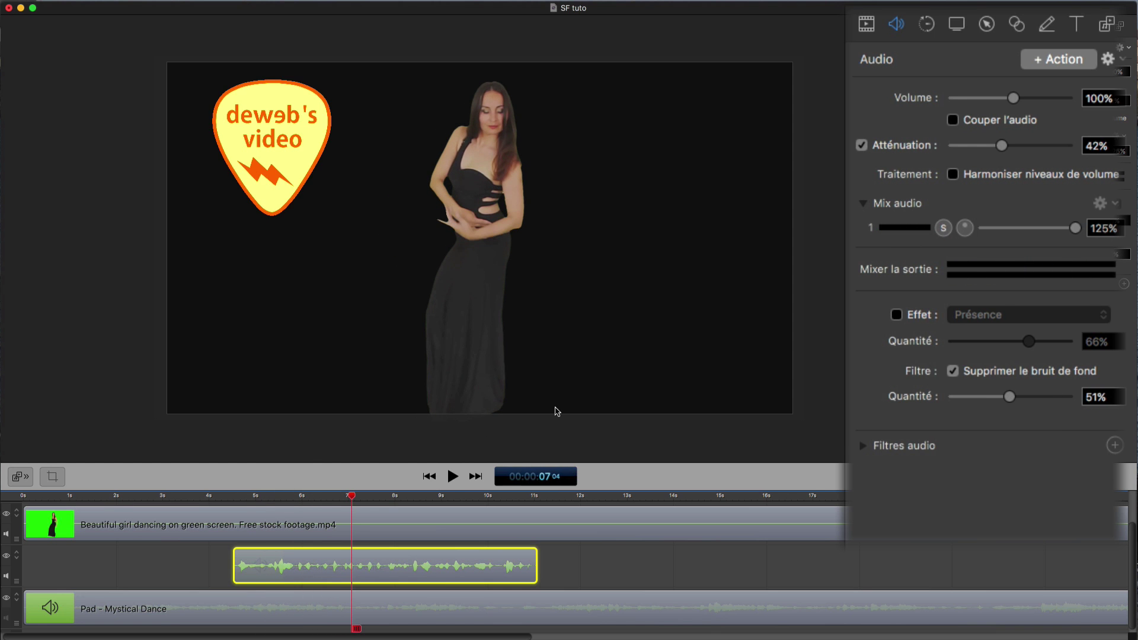
{"action": "left_click", "coordinate": [240, 501]}
{"action": "key", "text": "space"}
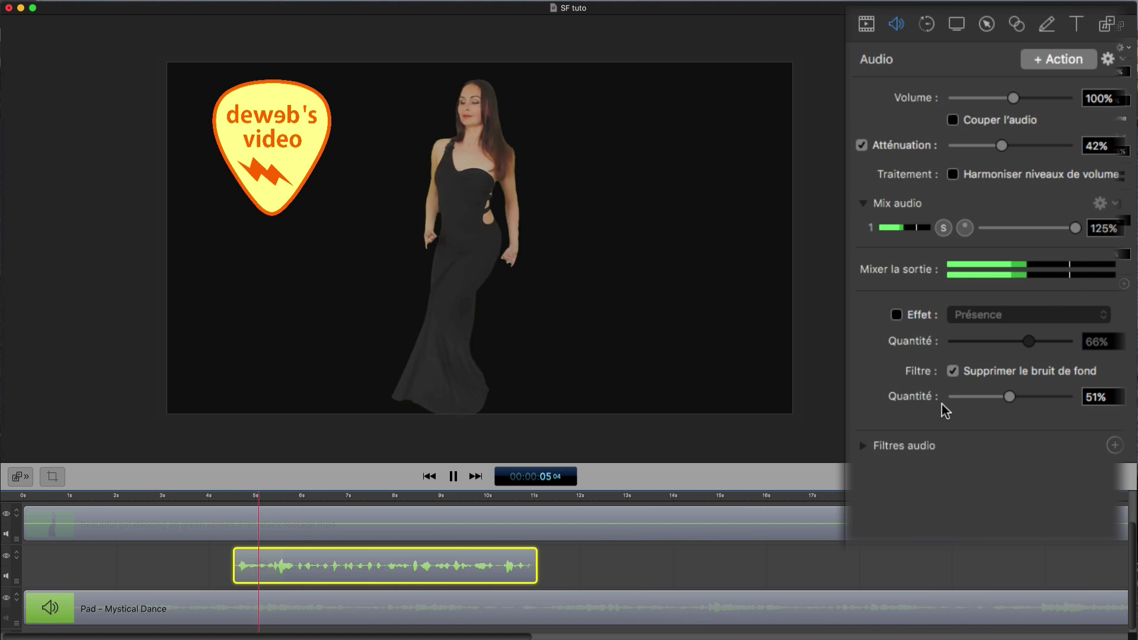
Set the voice recording's background noise removal to 42% and replay it from the clip's start.
{"action": "left_click_drag", "start_coordinate": [1009, 396], "coordinate": [997, 397]}
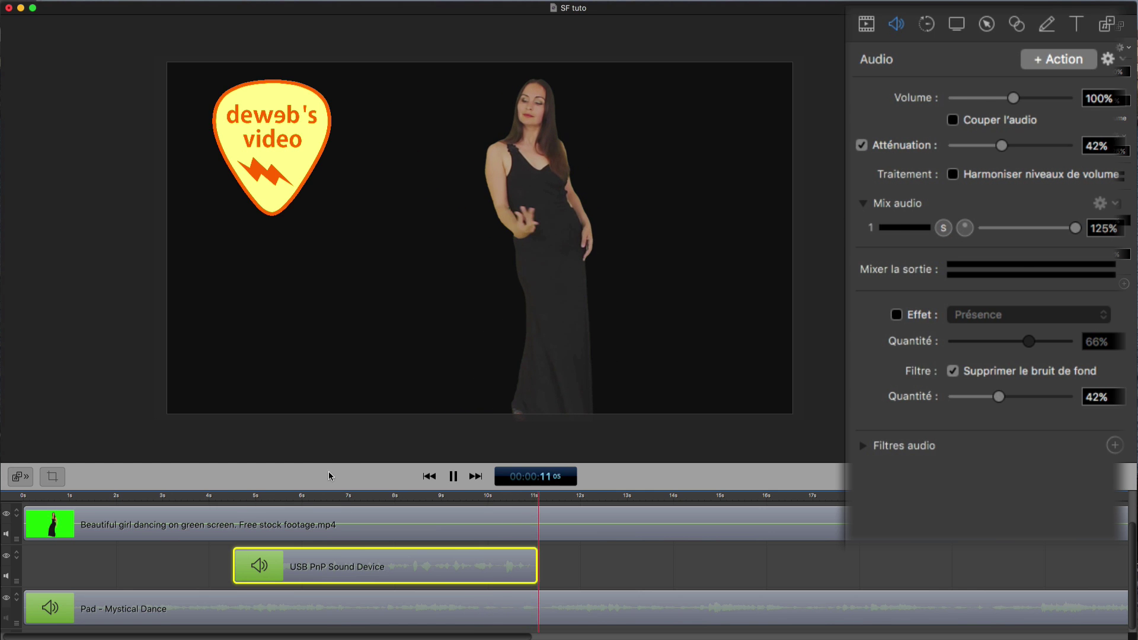
{"action": "left_click", "coordinate": [233, 496]}
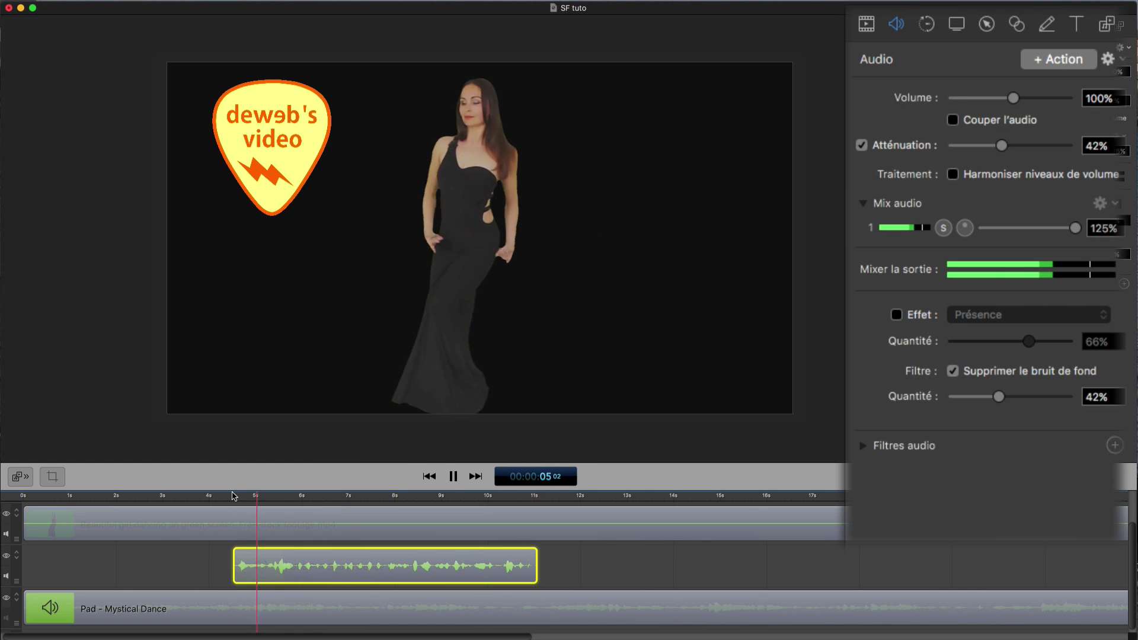
{"action": "key", "text": "space"}
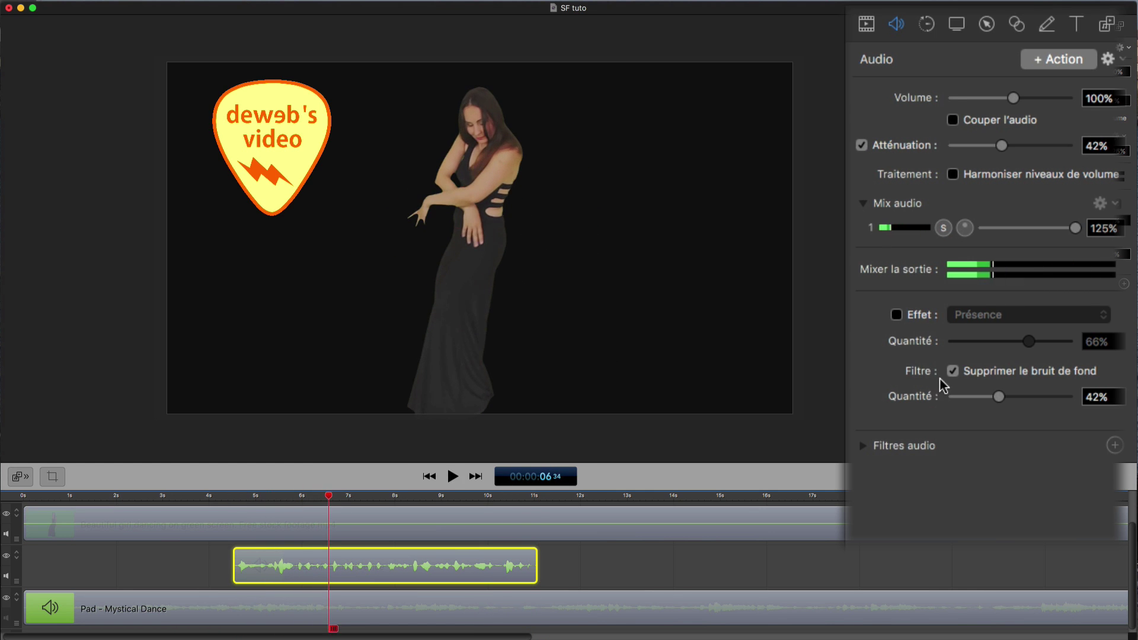
Compare the voice recording without and with background noise removal by switching the filter off and back on during preview.
{"action": "left_click", "coordinate": [953, 371]}
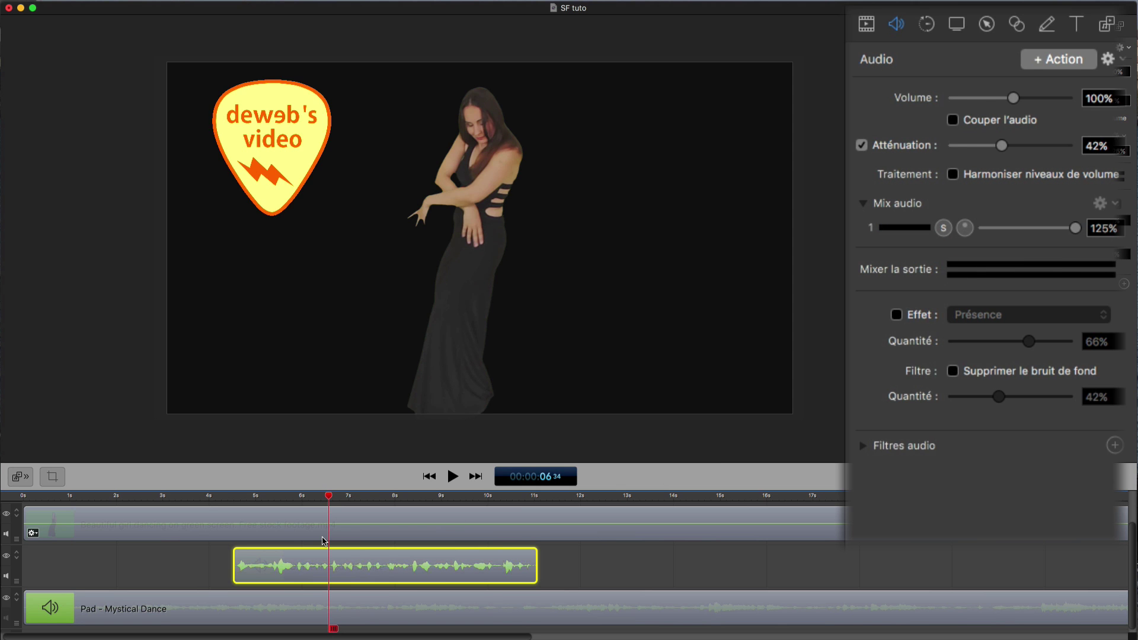
{"action": "key", "text": "space"}
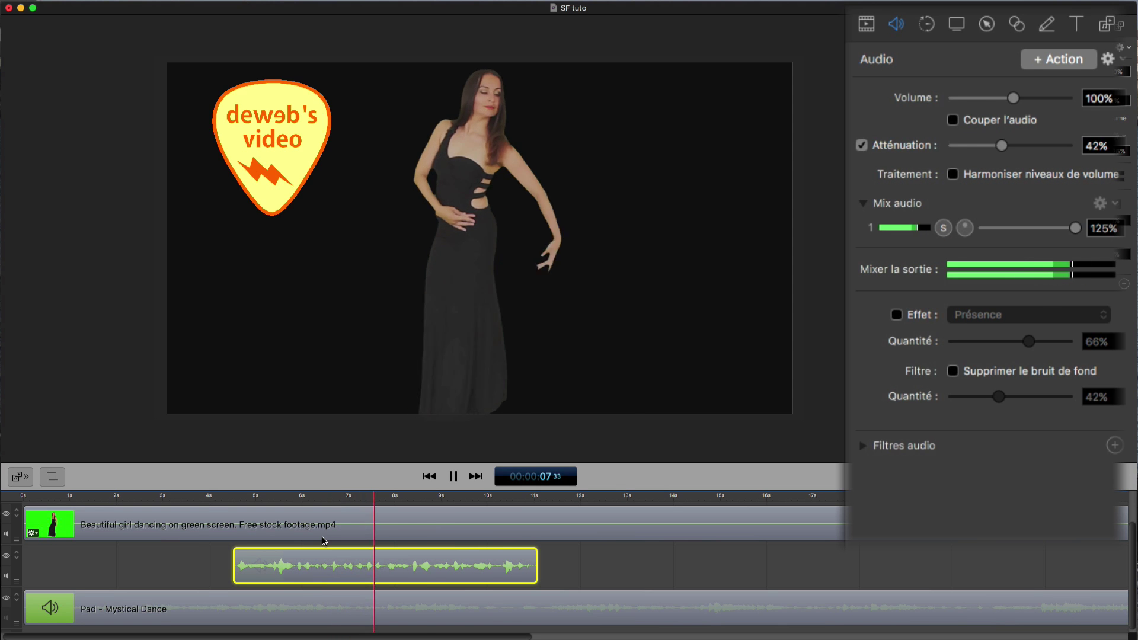
{"action": "key", "text": "space"}
{"action": "left_click", "coordinate": [239, 495]}
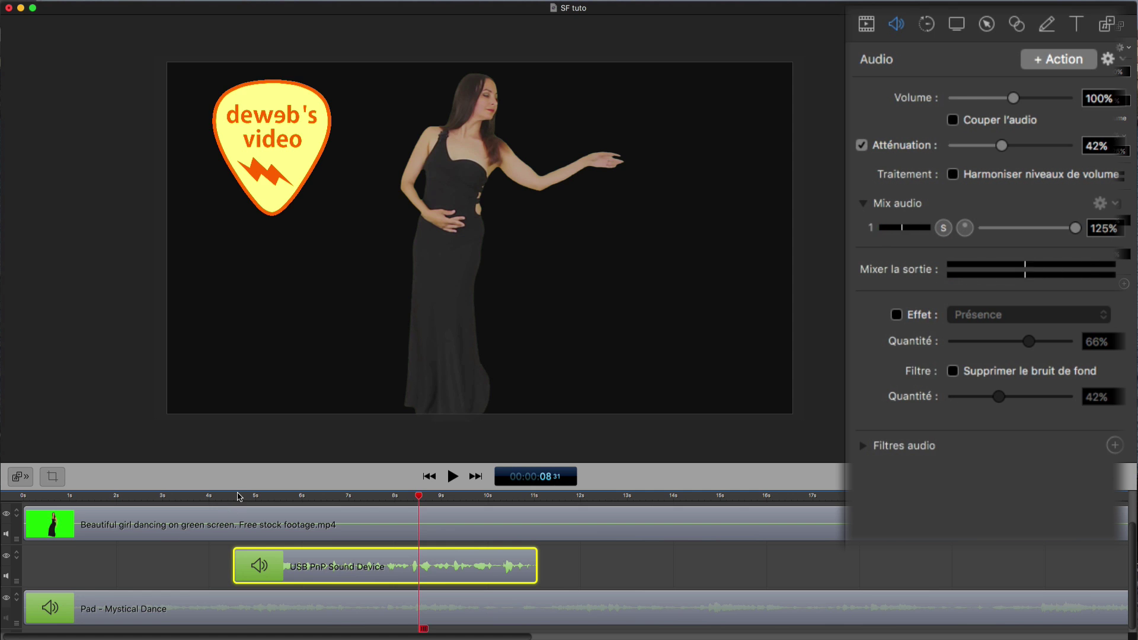
{"action": "key", "text": "space"}
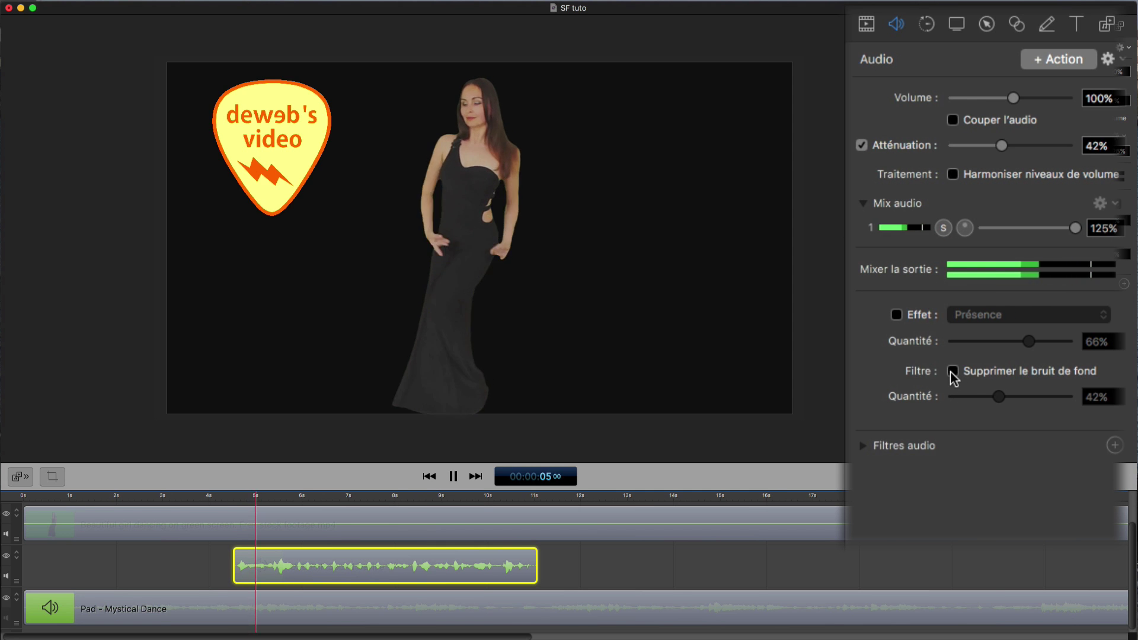
{"action": "left_click", "coordinate": [952, 371]}
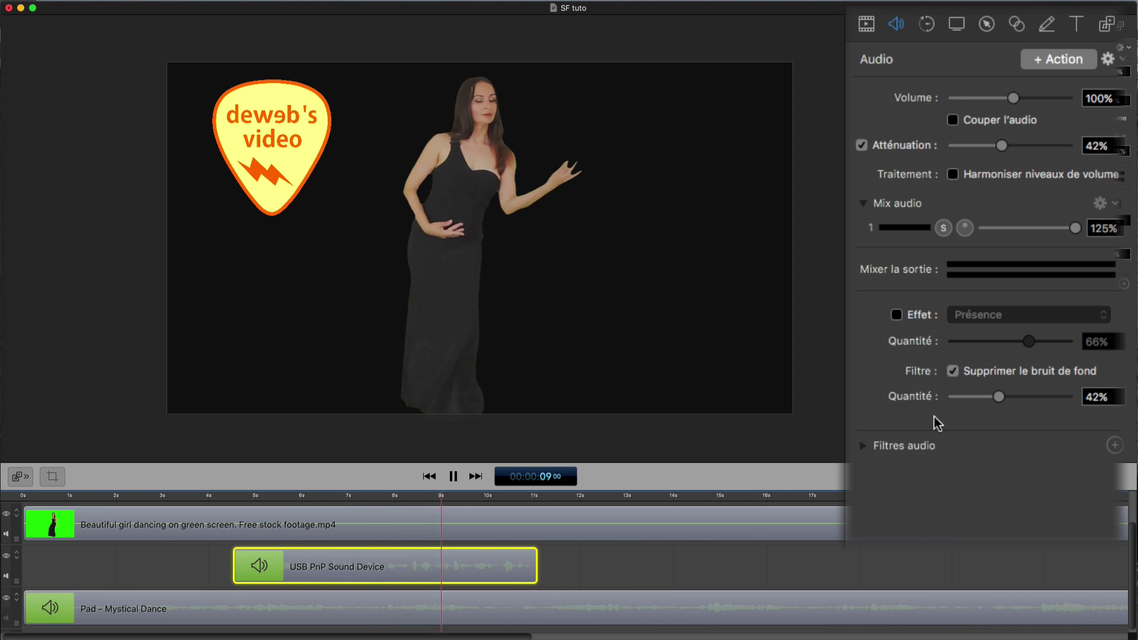
{"action": "key", "text": "space"}
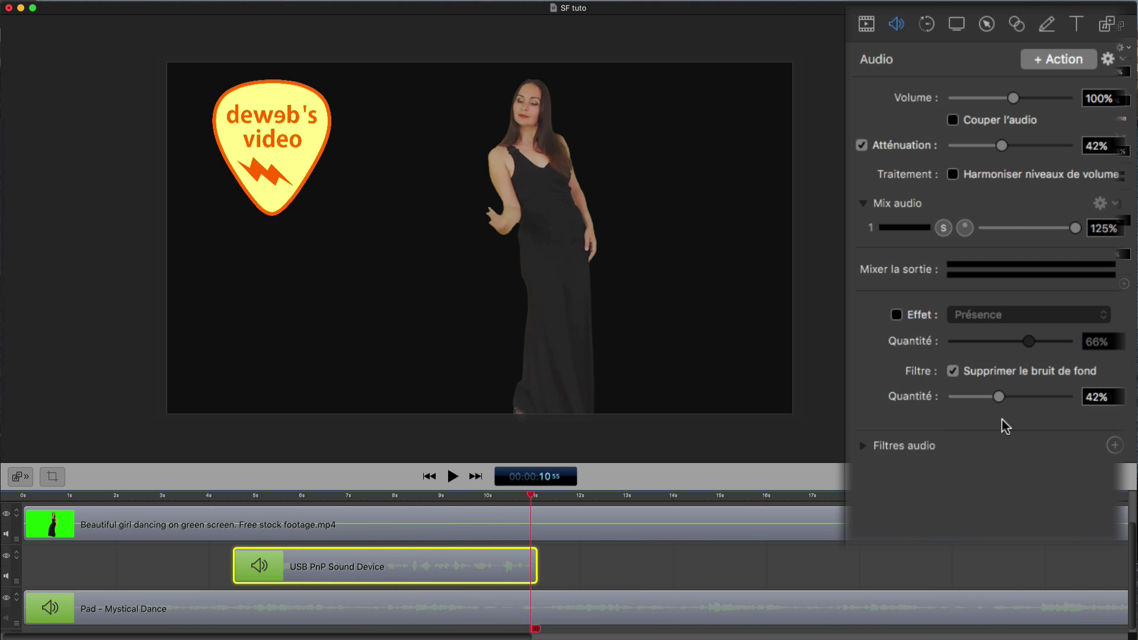
Set the voice recording's background noise removal to 37% and preview it from near the clip's start.
{"action": "left_click_drag", "start_coordinate": [995, 398], "coordinate": [987, 398]}
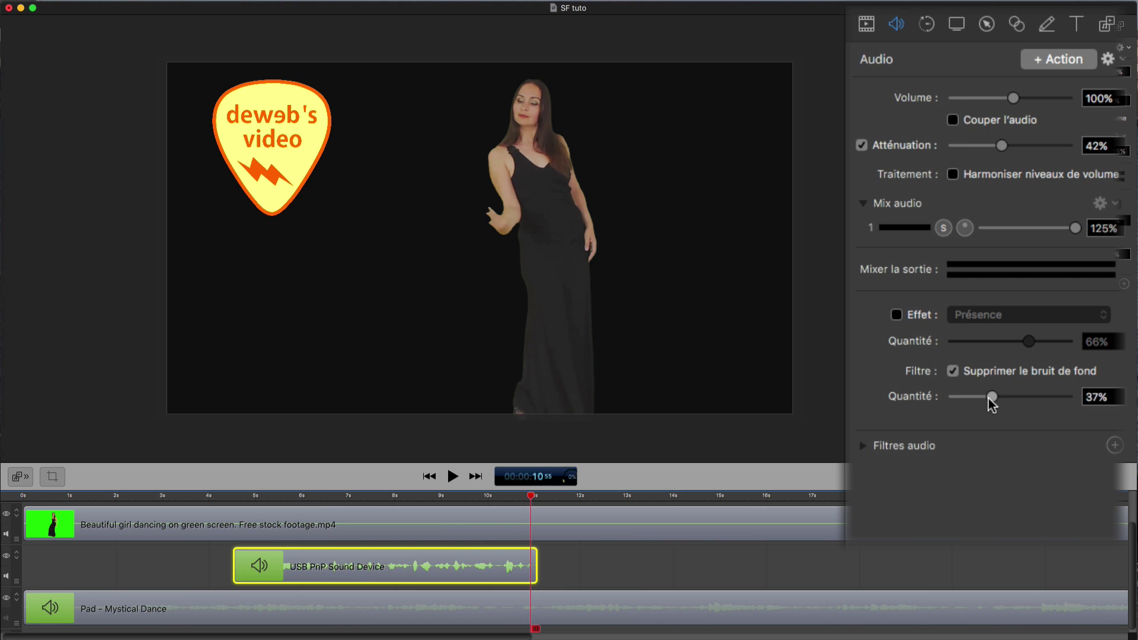
{"action": "left_click", "coordinate": [241, 496]}
{"action": "key", "text": "space"}
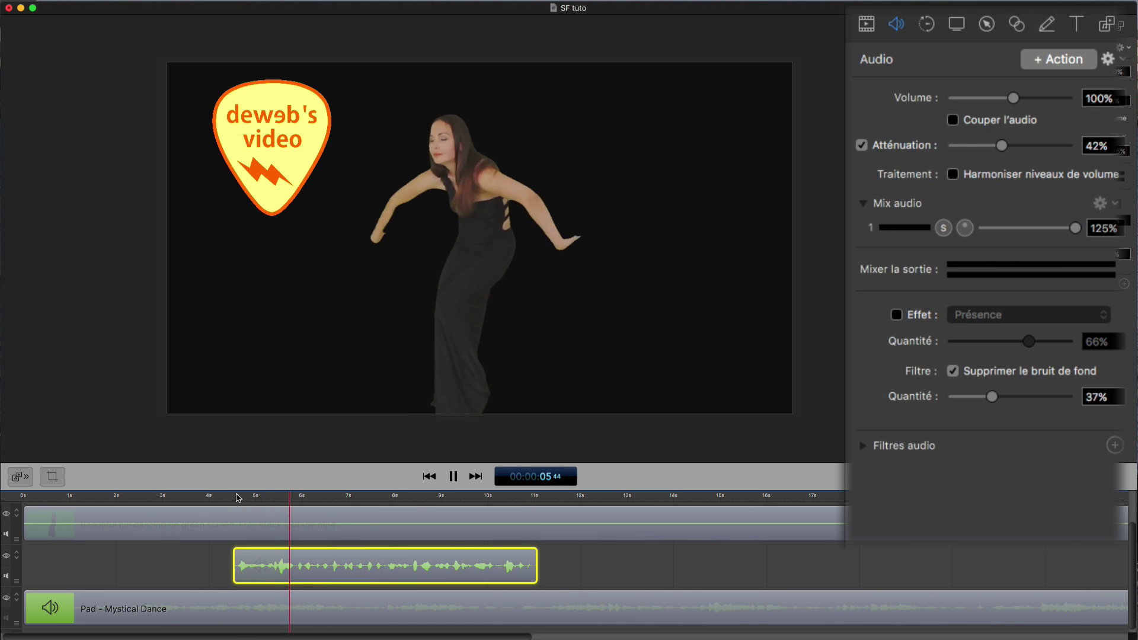
{"action": "key", "text": "space"}
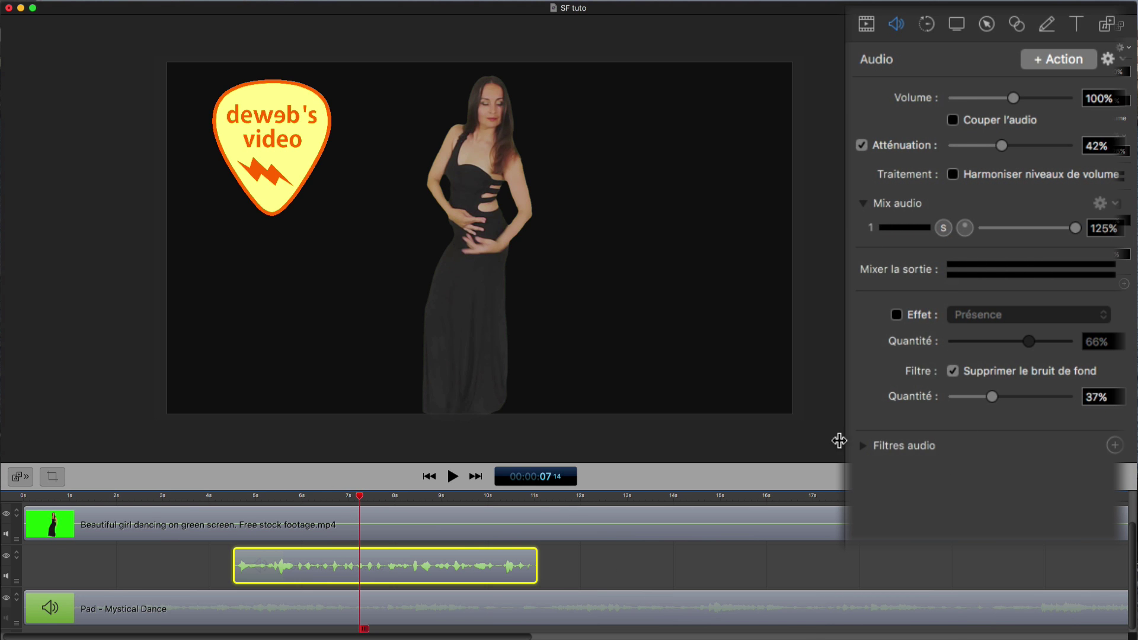
Add the Apple: AUMatrixReverb audio filter to the voice recording.
{"action": "left_click", "coordinate": [1114, 446]}
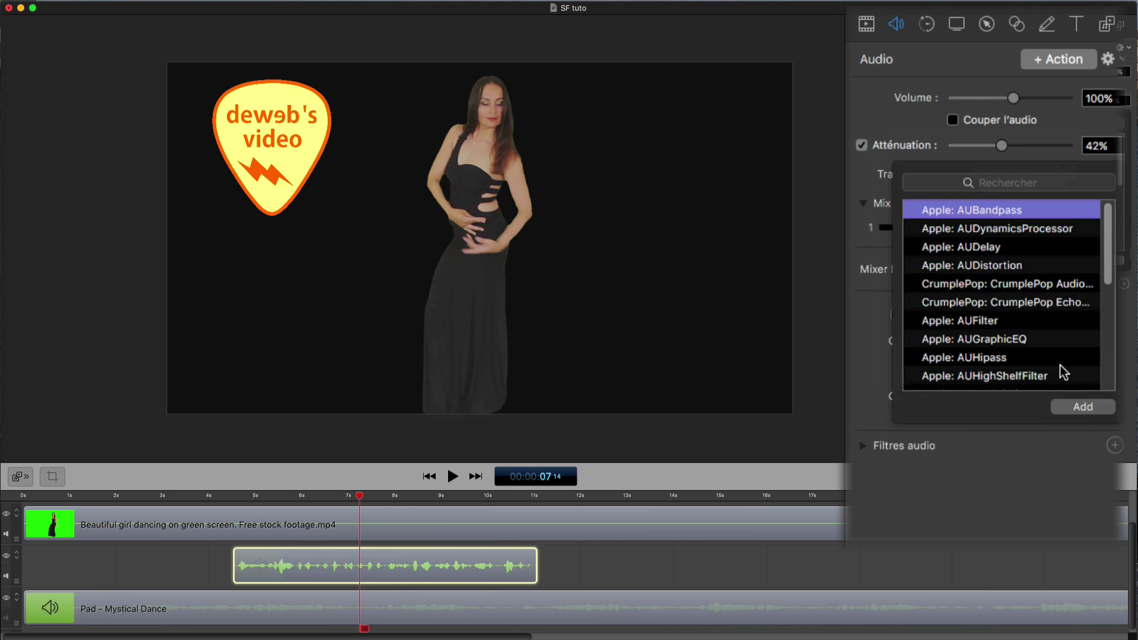
{"action": "scroll", "coordinate": [1036, 234], "scroll_direction": "down", "scroll_amount": 3}
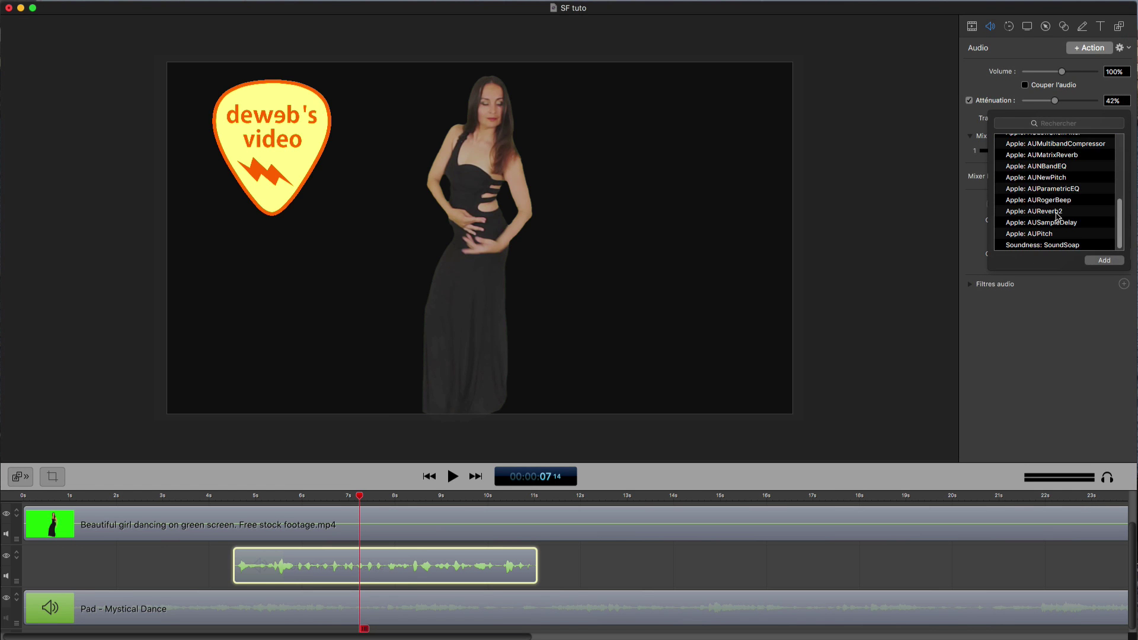
{"action": "scroll", "coordinate": [1036, 234], "scroll_direction": "down", "scroll_amount": 1}
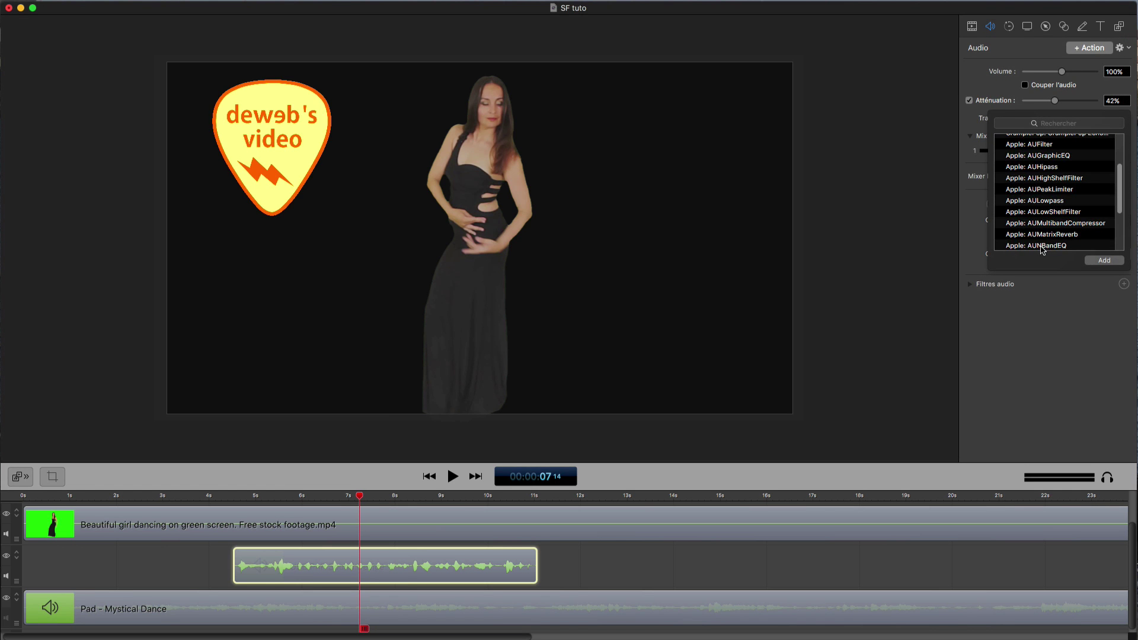
{"action": "double_click", "coordinate": [1039, 234]}
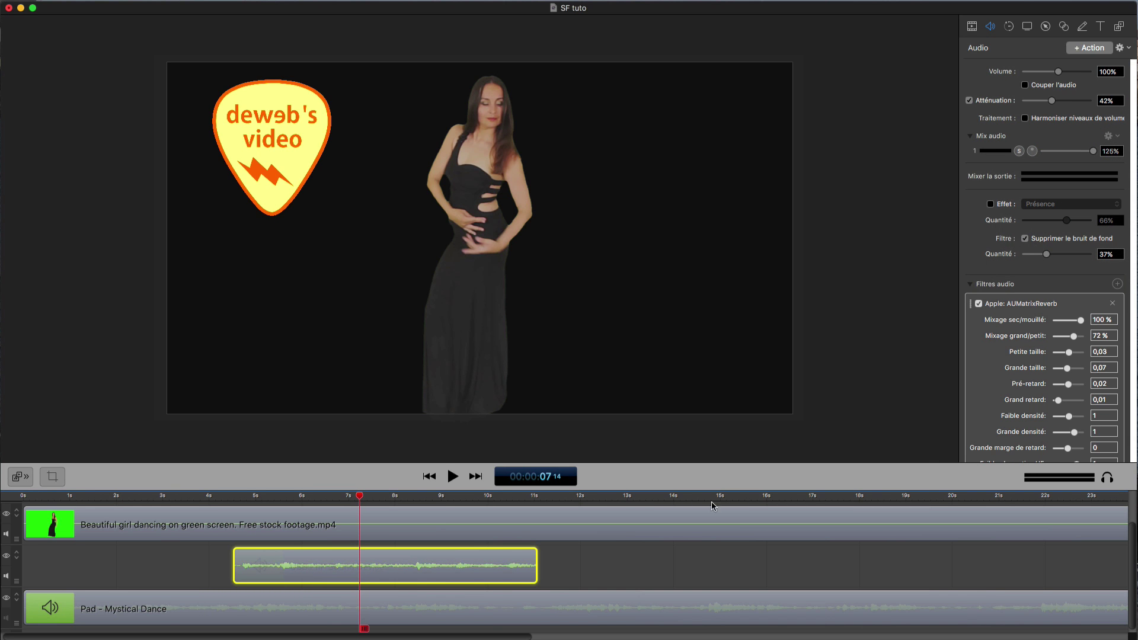
While previewing the reverb, set dry/wet mix to 37%, large/small mix to 22%, small size to 0, large size to 0,03 and large delay to 0,05.
{"action": "left_click", "coordinate": [234, 498]}
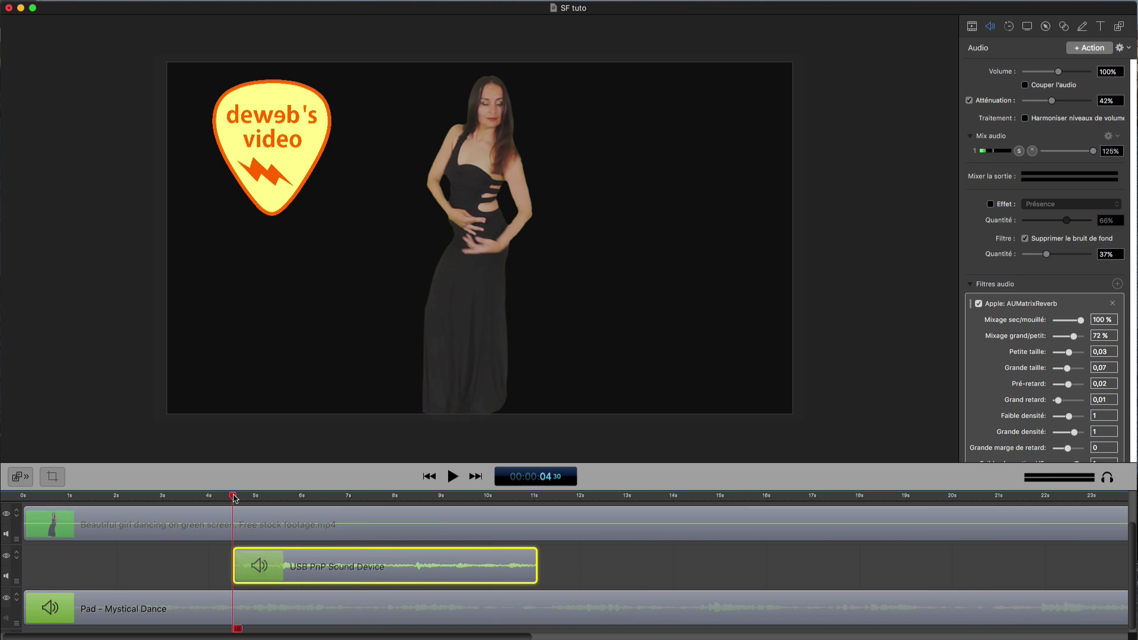
{"action": "key", "text": "space"}
{"action": "left_click_drag", "start_coordinate": [1080, 320], "coordinate": [1068, 400]}
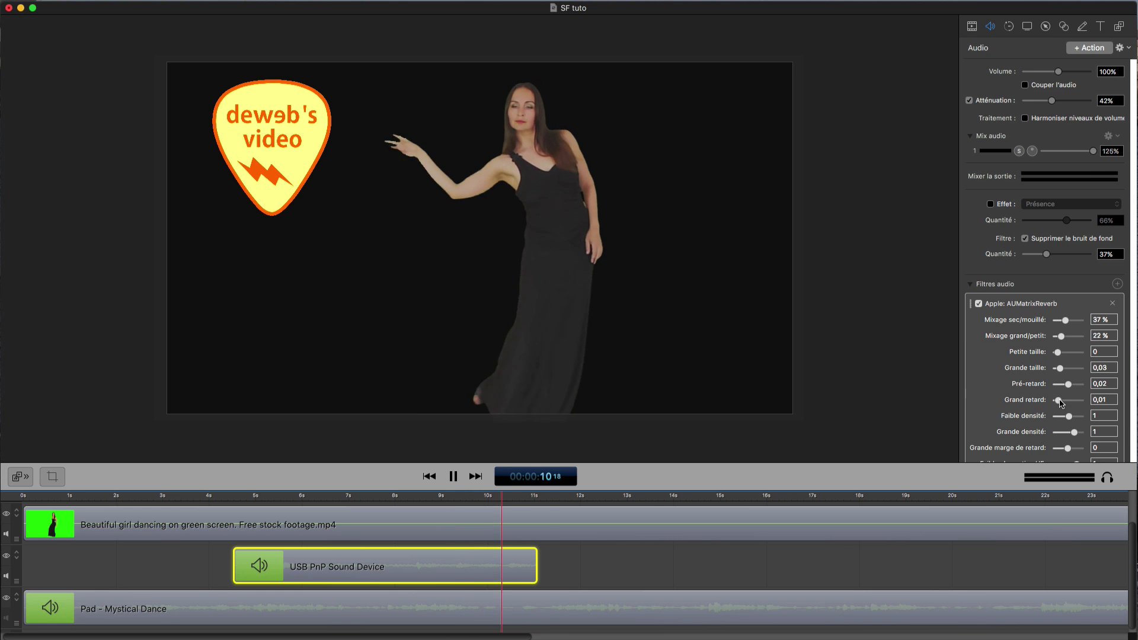
{"action": "key", "text": "space"}
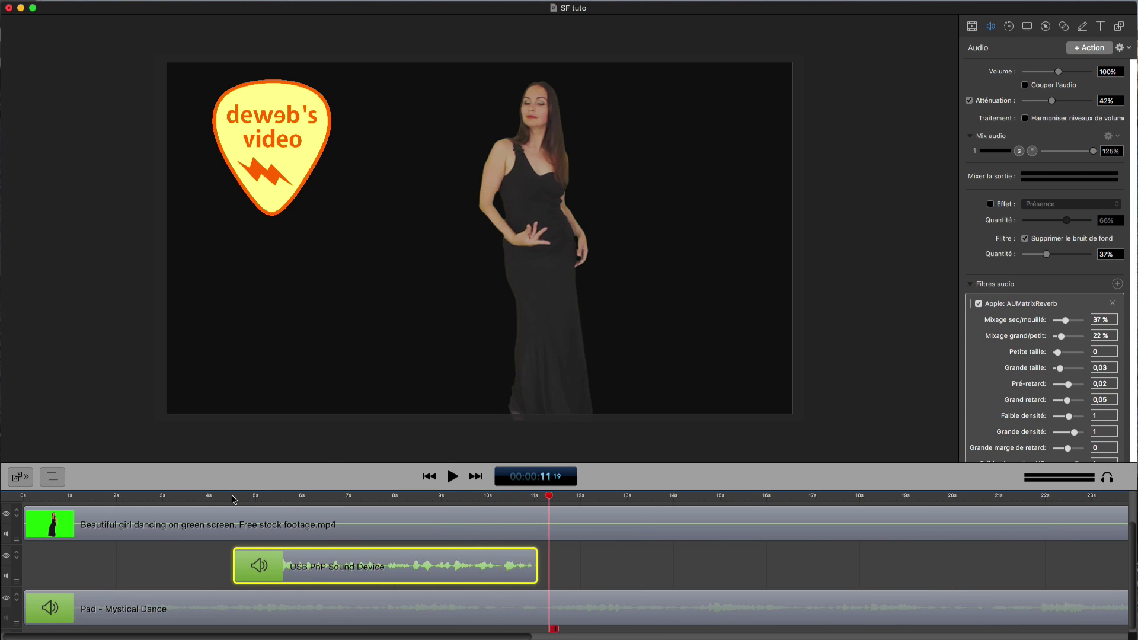
Preview the adjusted reverb from the clip's start and remove the AUMatrixReverb filter from the voice recording.
{"action": "left_click", "coordinate": [233, 500]}
{"action": "key", "text": "space"}
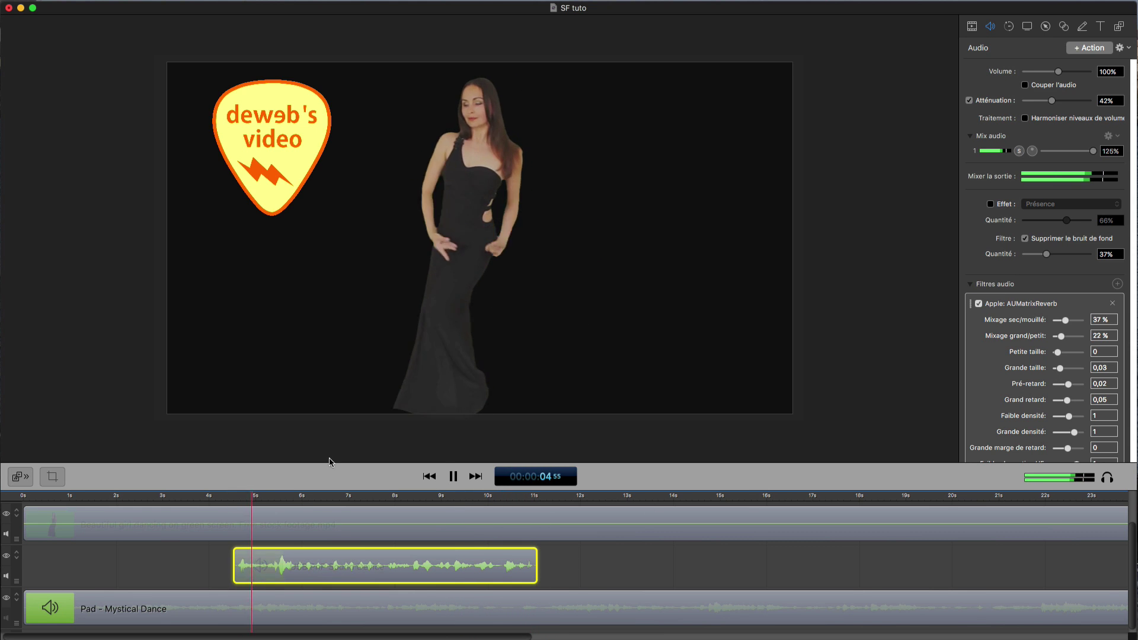
{"action": "key", "text": "space"}
{"action": "left_click", "coordinate": [1114, 303]}
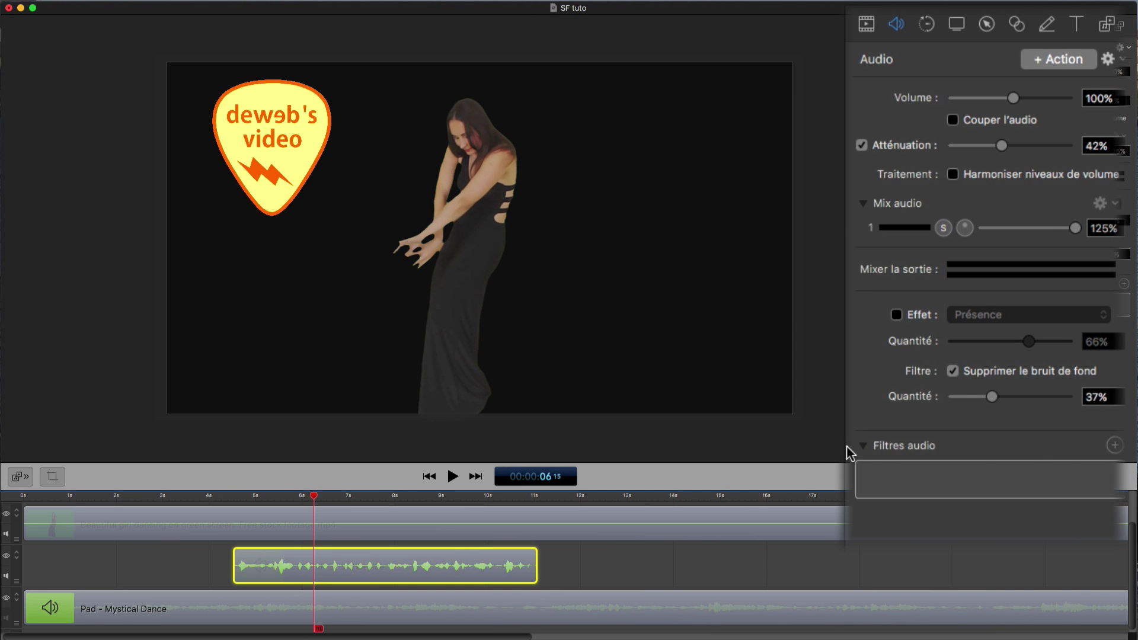
Add the Apple: AUMultibandCompressor audio filter to the voice recording and open its custom interface.
{"action": "left_click", "coordinate": [1113, 447]}
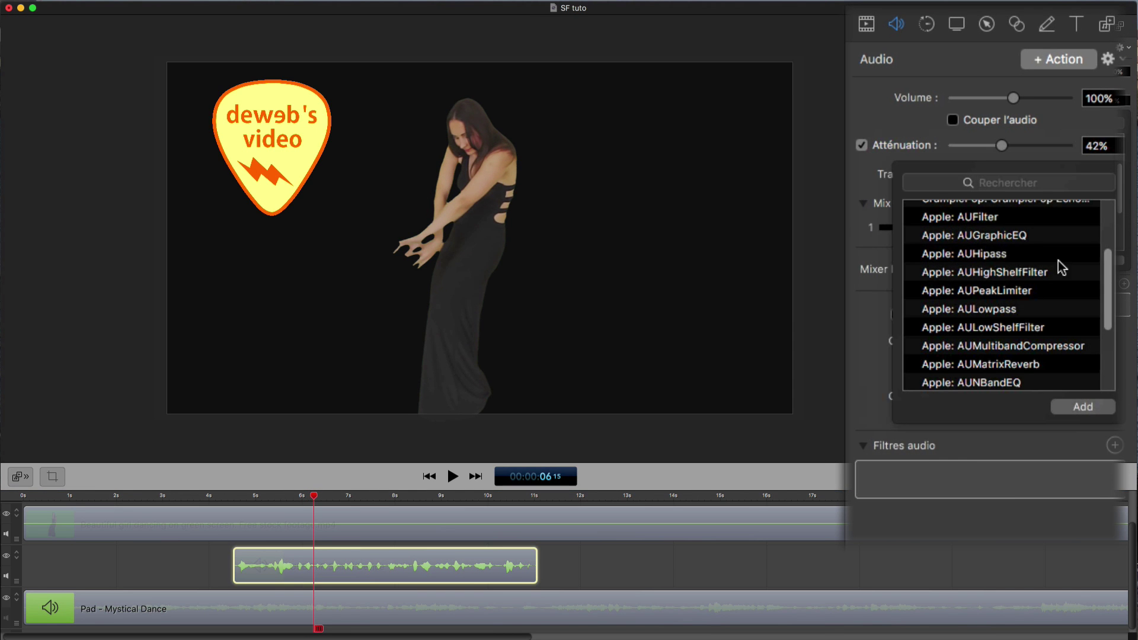
{"action": "scroll", "coordinate": [1056, 272], "scroll_direction": "up", "scroll_amount": 3}
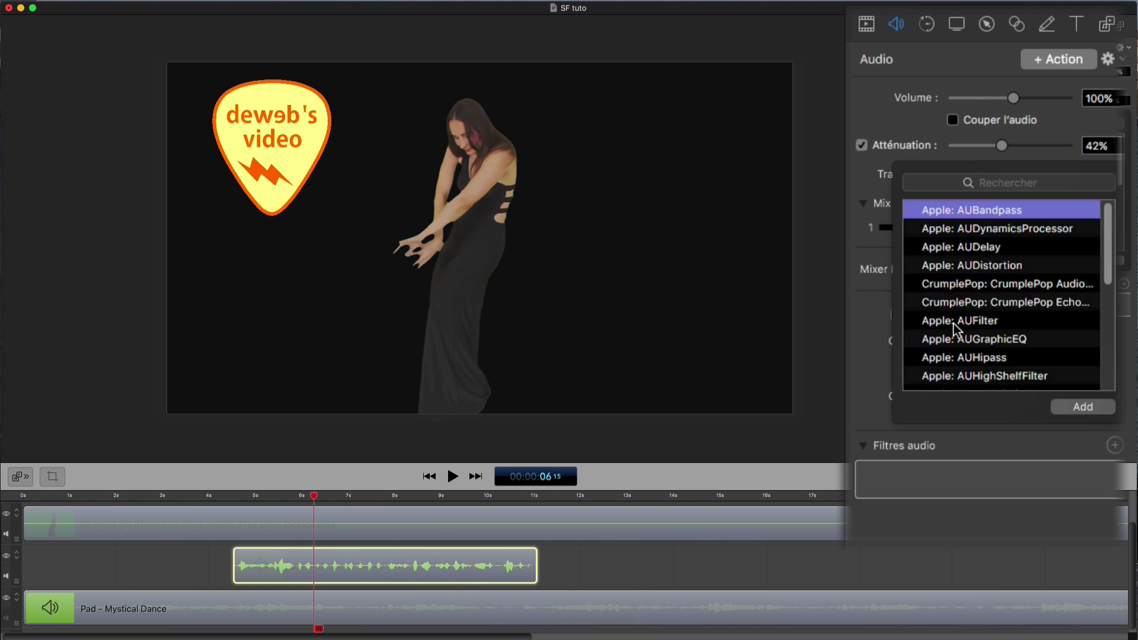
{"action": "scroll", "coordinate": [958, 329], "scroll_direction": "down", "scroll_amount": 5}
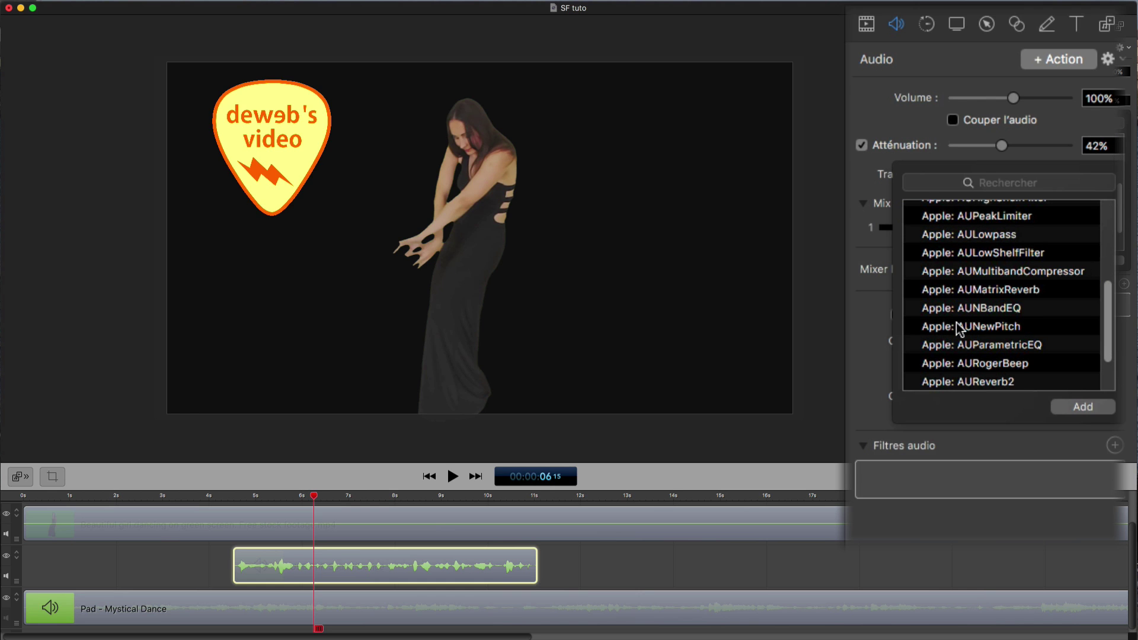
{"action": "left_click", "coordinate": [1008, 272]}
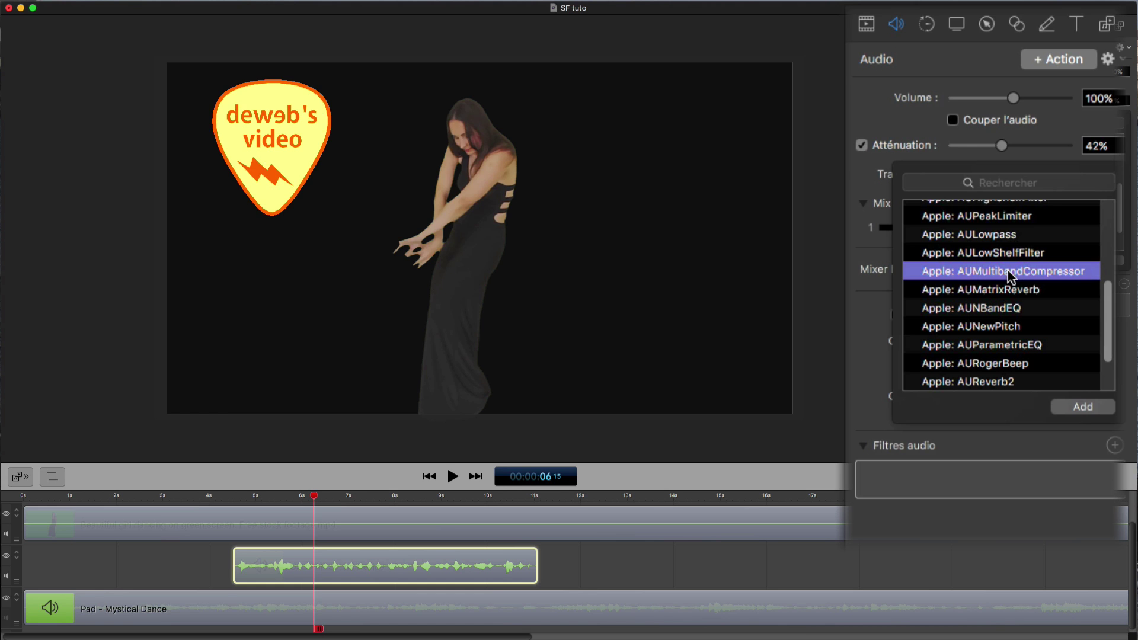
{"action": "double_click", "coordinate": [1008, 272]}
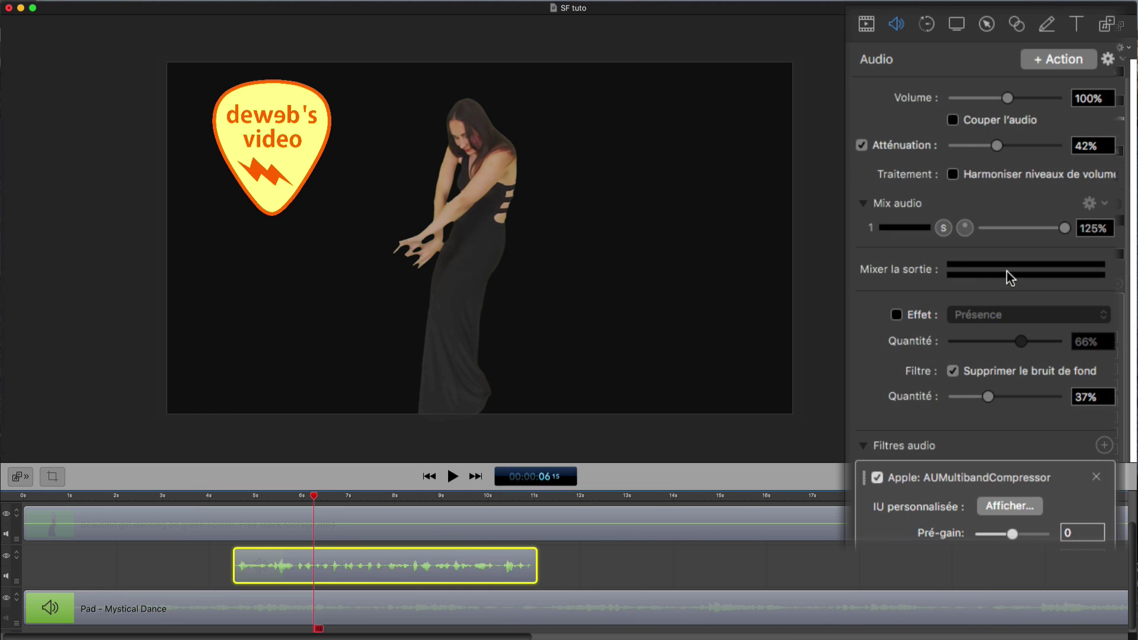
{"action": "left_click", "coordinate": [997, 508]}
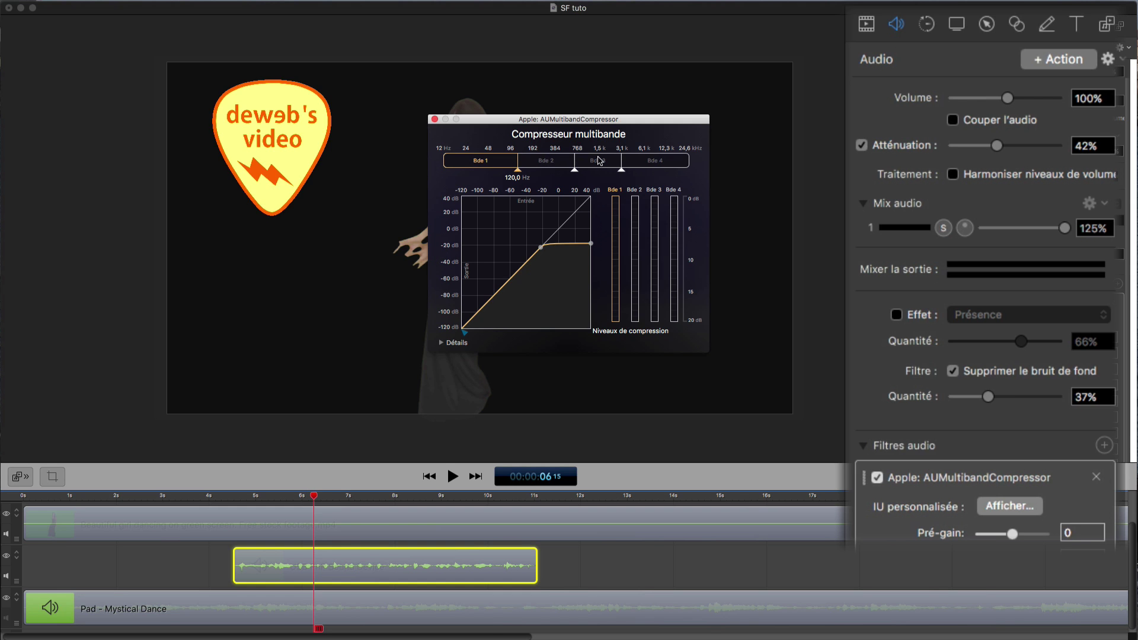
While previewing the voice recording from near its start, lower the compressor's band 1 threshold to -28,4 dB.
{"action": "left_click", "coordinate": [226, 502]}
{"action": "key", "text": "space"}
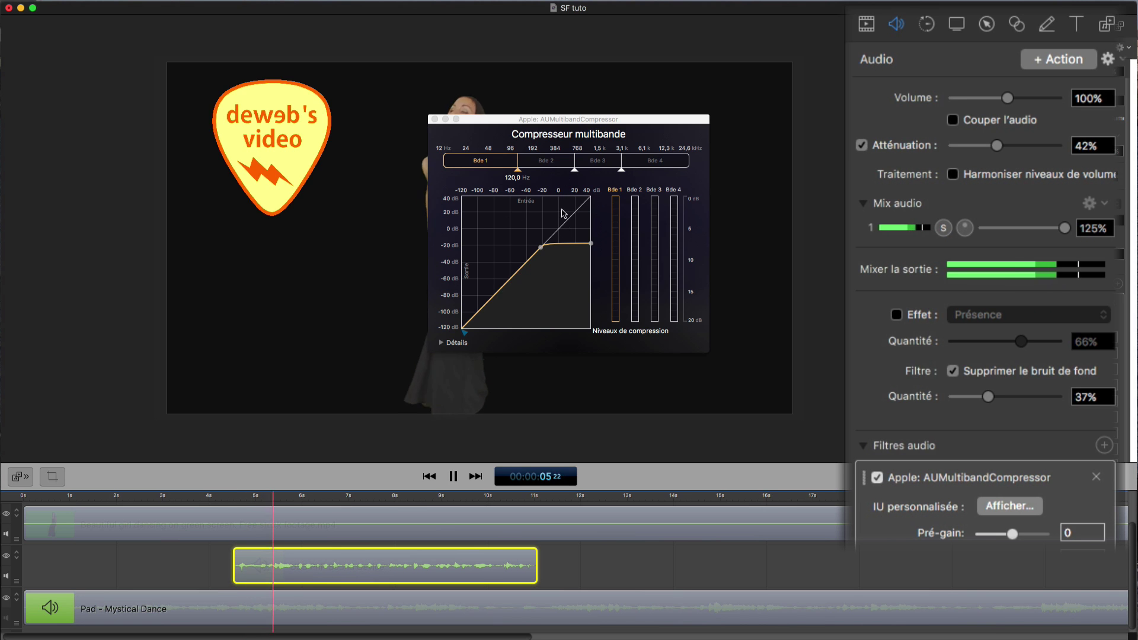
{"action": "left_click", "coordinate": [540, 248]}
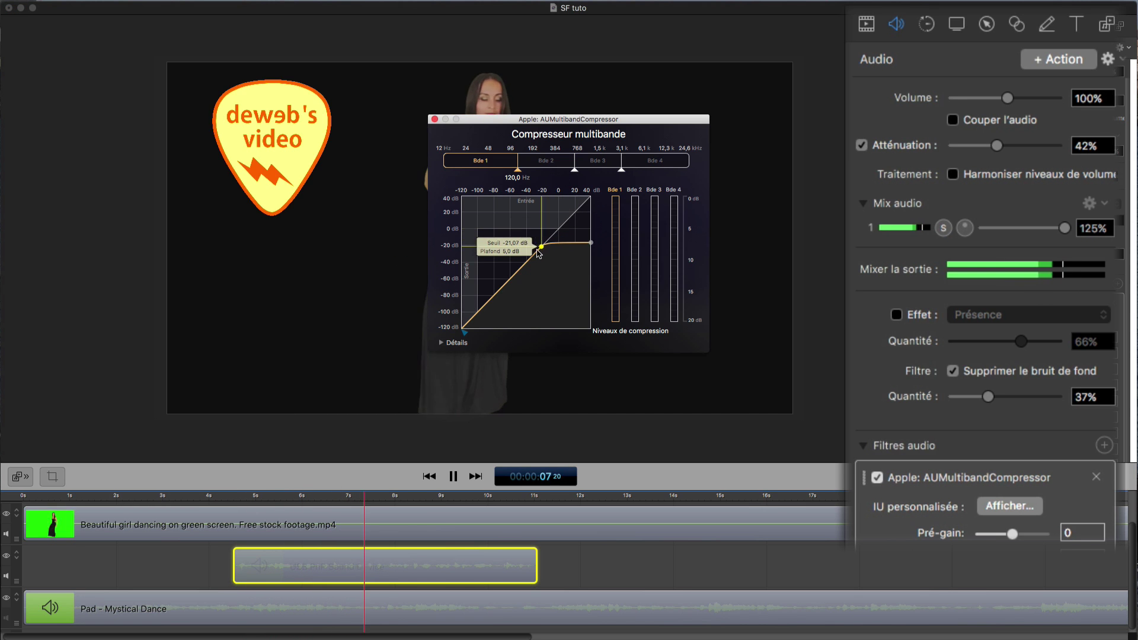
{"action": "left_click_drag", "start_coordinate": [538, 254], "coordinate": [535, 254]}
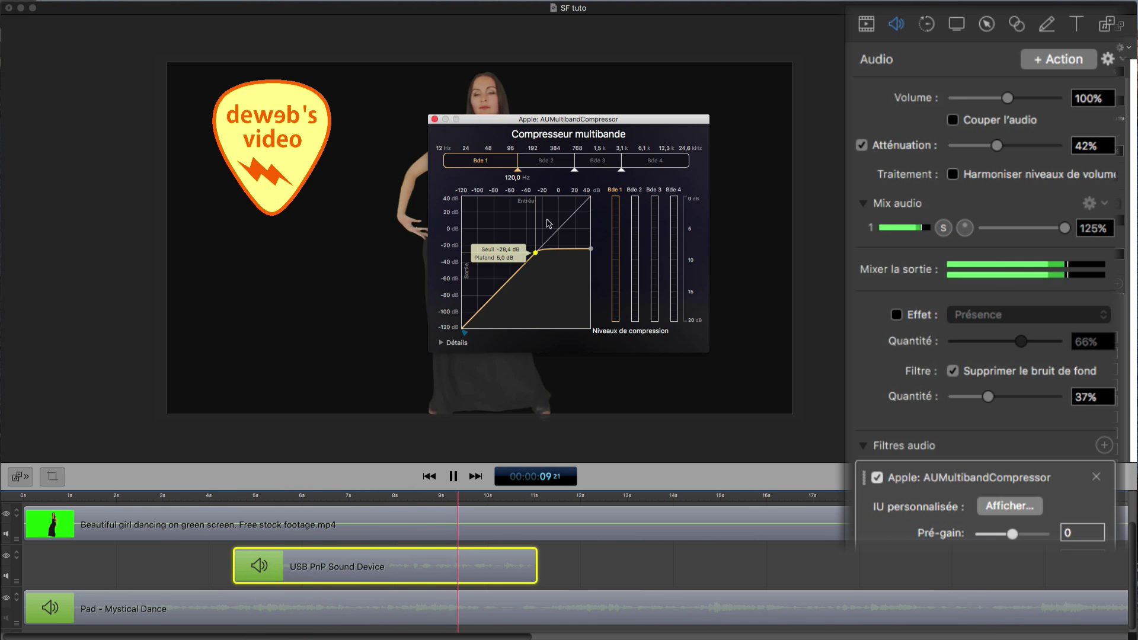
Raise the compressor's band 2 threshold to -21,56 dB and its band 4 threshold to about 0 dB.
{"action": "left_click", "coordinate": [546, 161]}
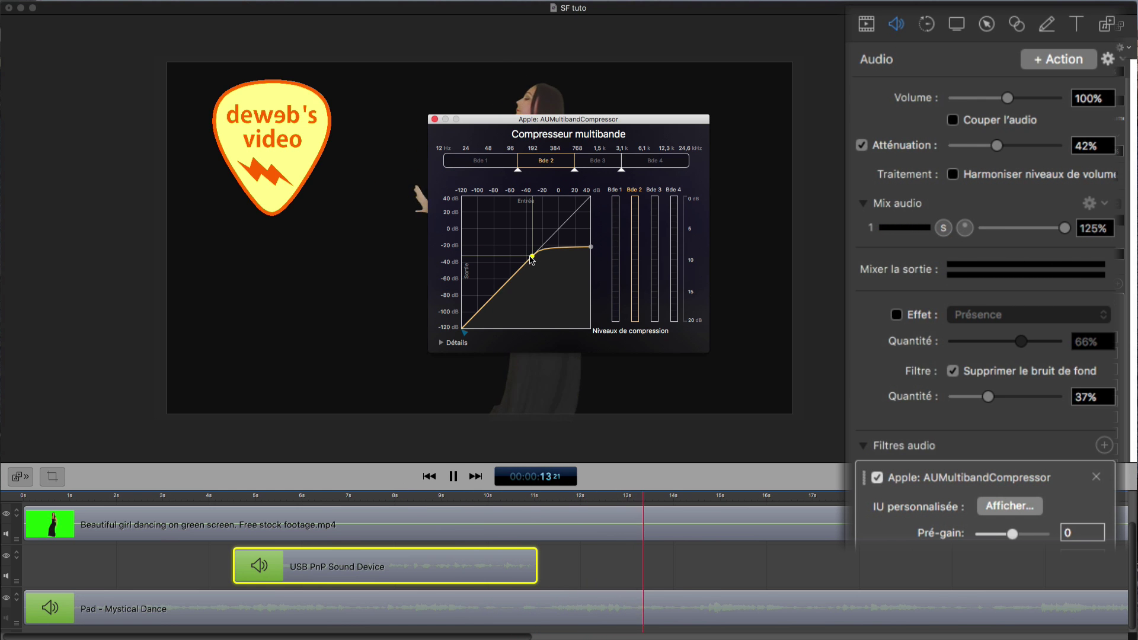
{"action": "left_click_drag", "start_coordinate": [532, 259], "coordinate": [541, 246]}
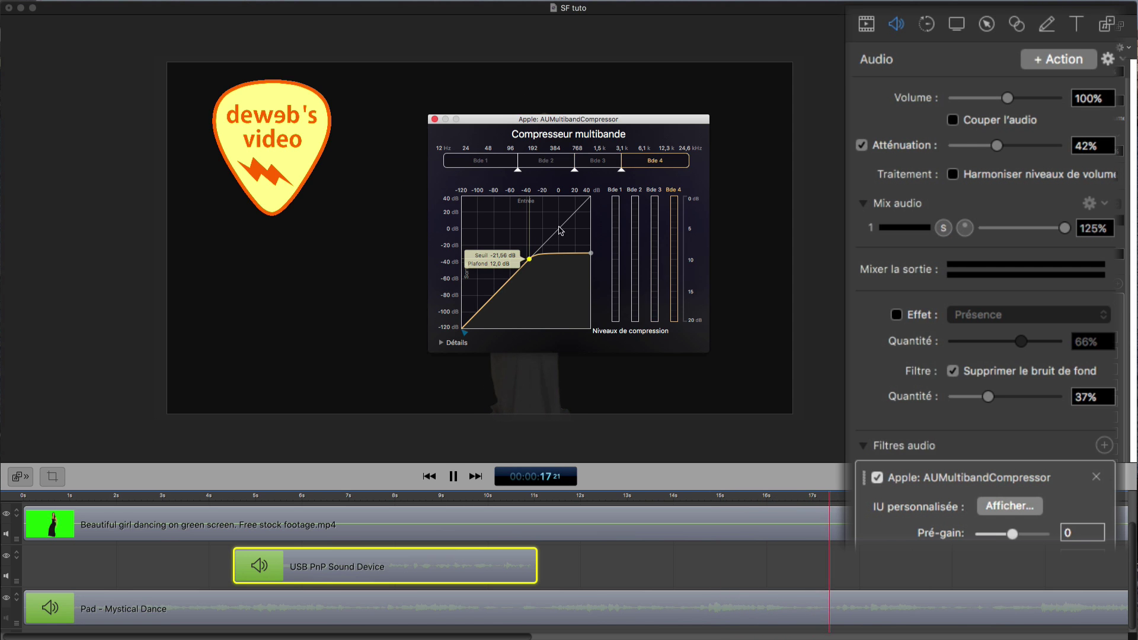
{"action": "left_click_drag", "start_coordinate": [529, 261], "coordinate": [558, 228]}
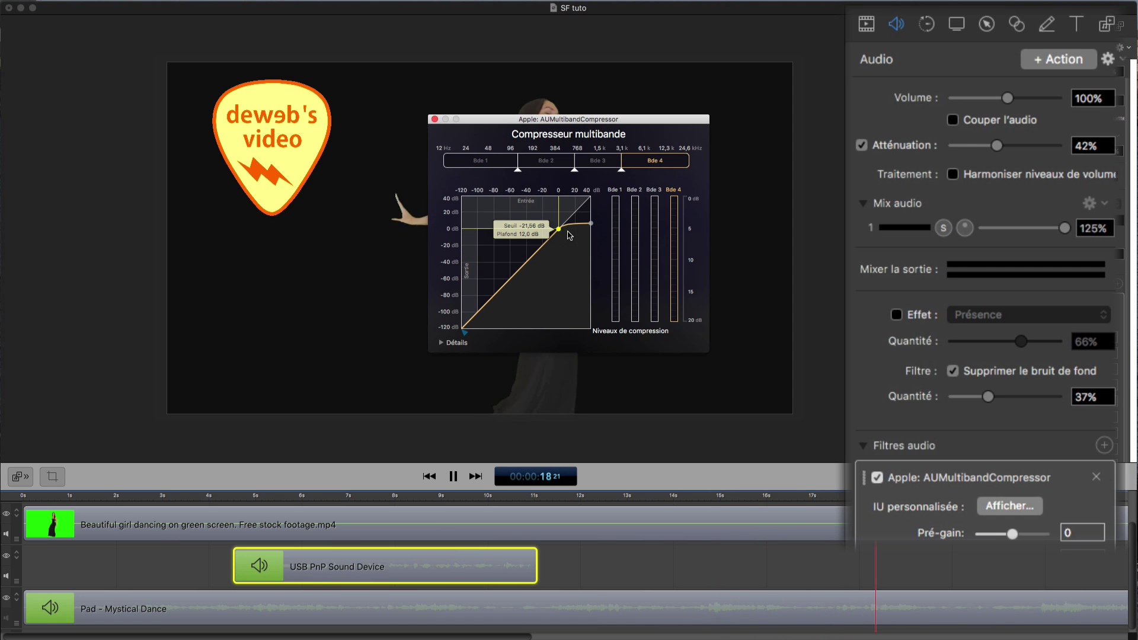
While replaying the voice recording, set crossover 2 to 1124 Hz, crossover 3 to 5088 Hz and the band 3 threshold to 0 dB.
{"action": "left_click", "coordinate": [236, 497]}
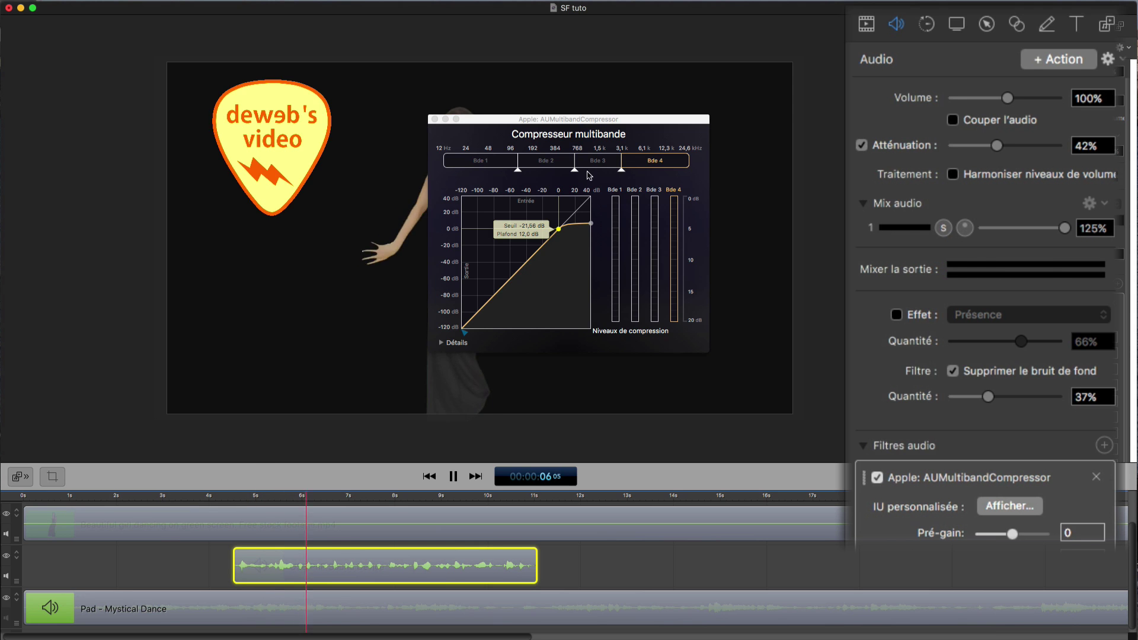
{"action": "left_click_drag", "start_coordinate": [621, 169], "coordinate": [590, 172]}
{"action": "left_click", "coordinate": [615, 161]}
{"action": "left_click_drag", "start_coordinate": [558, 229], "coordinate": [516, 268]}
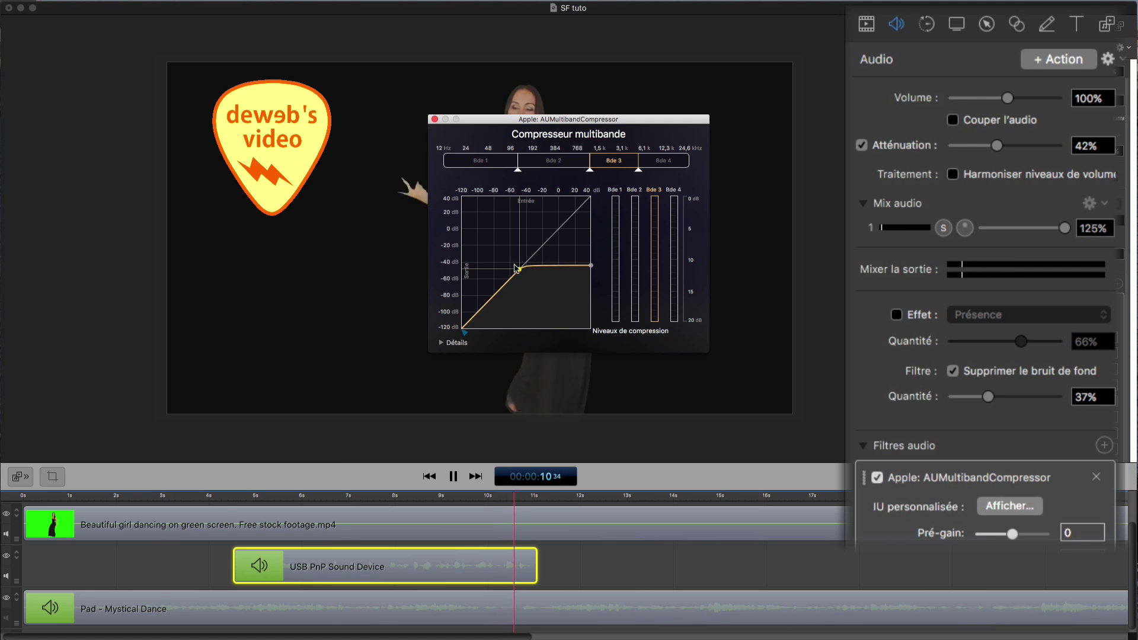
{"action": "left_click", "coordinate": [233, 500]}
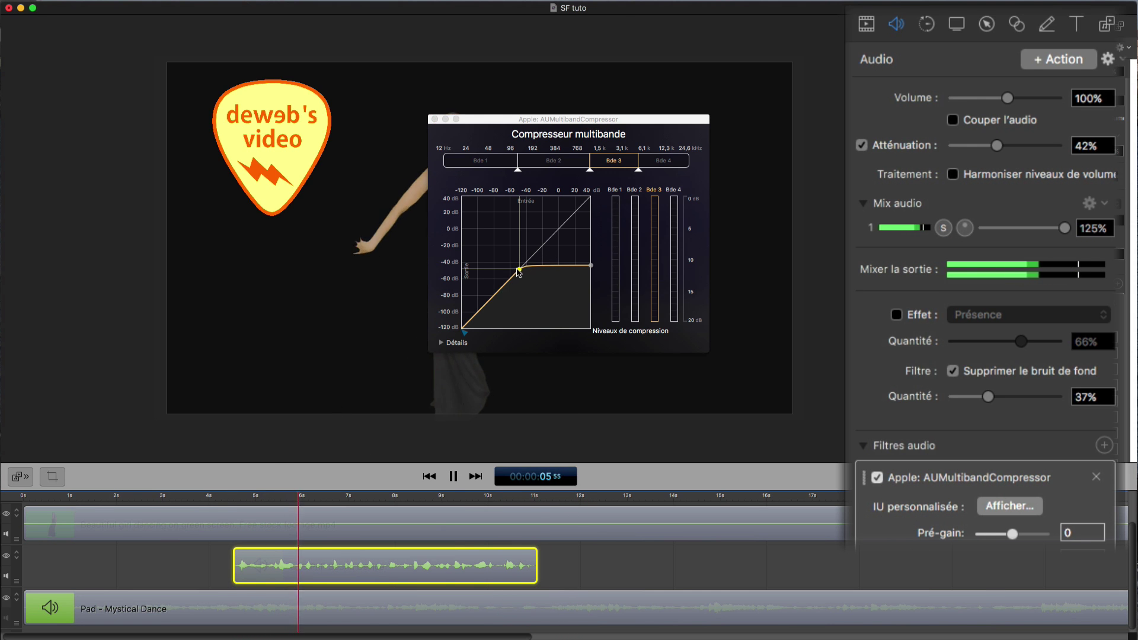
{"action": "left_click_drag", "start_coordinate": [519, 271], "coordinate": [559, 228]}
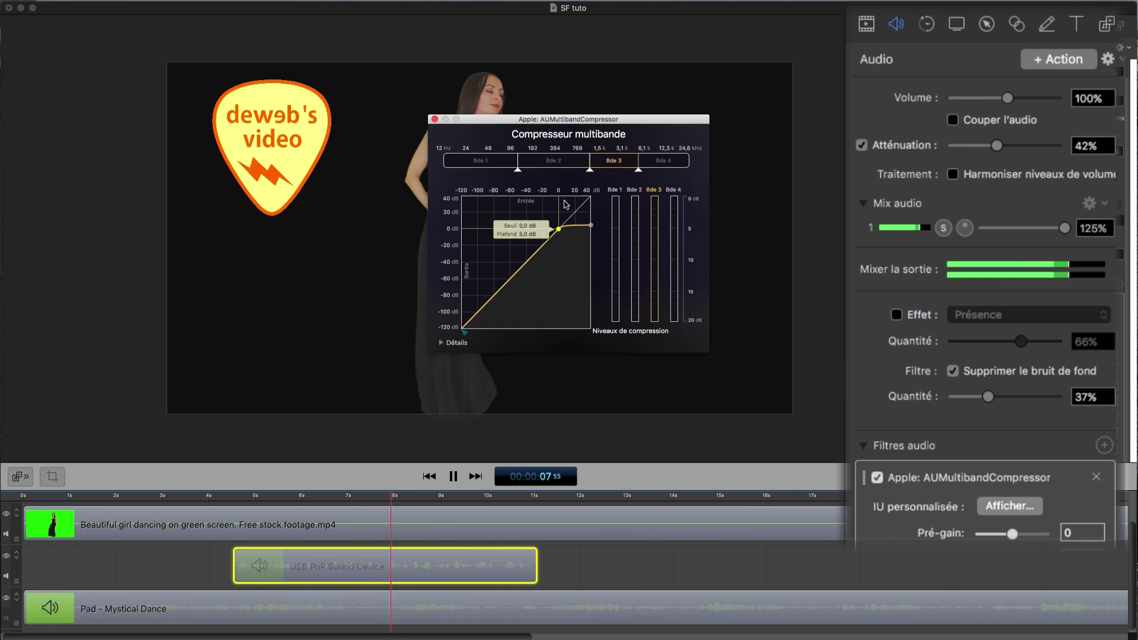
Set the band 2 threshold to -20,93 dB and the band 1 threshold to about -15 dB, replaying the voice recording to check.
{"action": "left_click", "coordinate": [554, 160]}
{"action": "left_click_drag", "start_coordinate": [535, 247], "coordinate": [531, 259]}
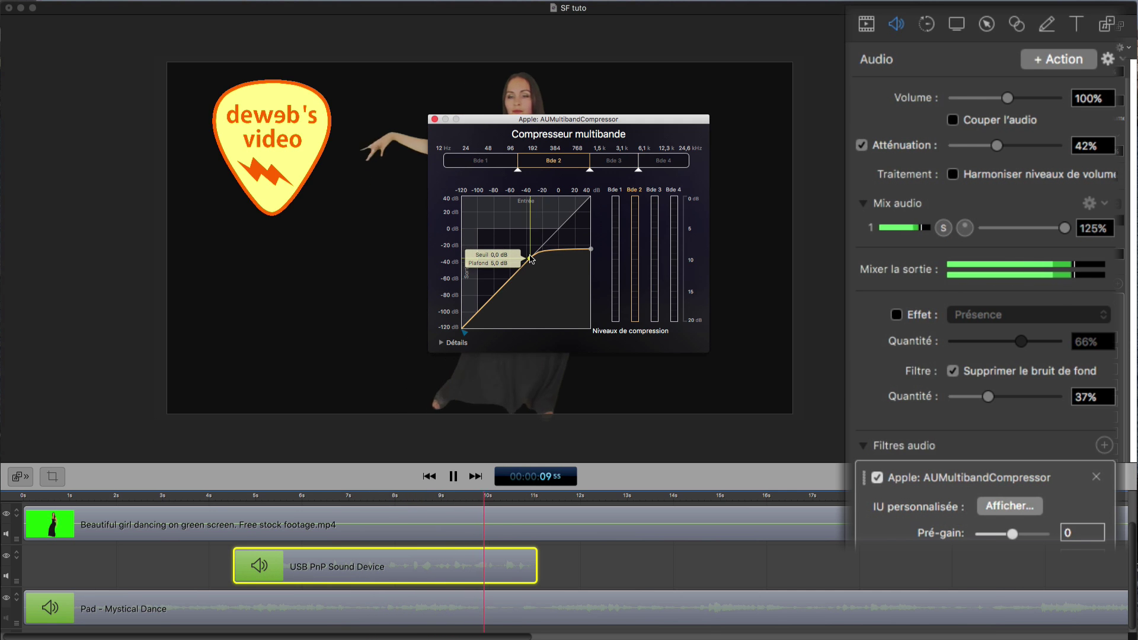
{"action": "left_click", "coordinate": [231, 497]}
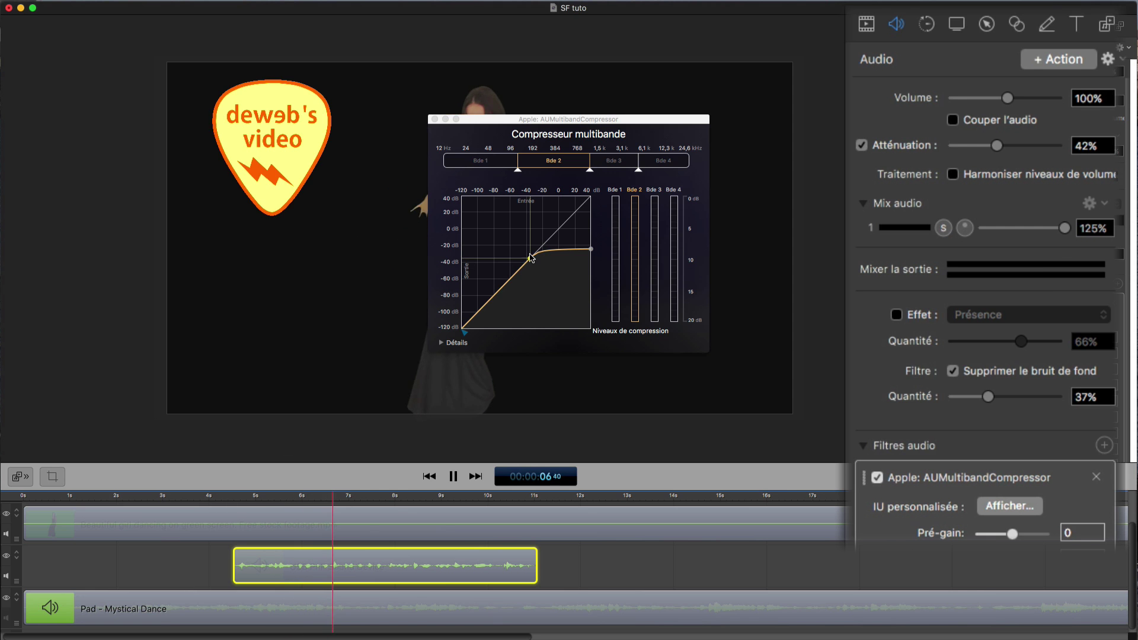
{"action": "left_click_drag", "start_coordinate": [530, 258], "coordinate": [542, 246]}
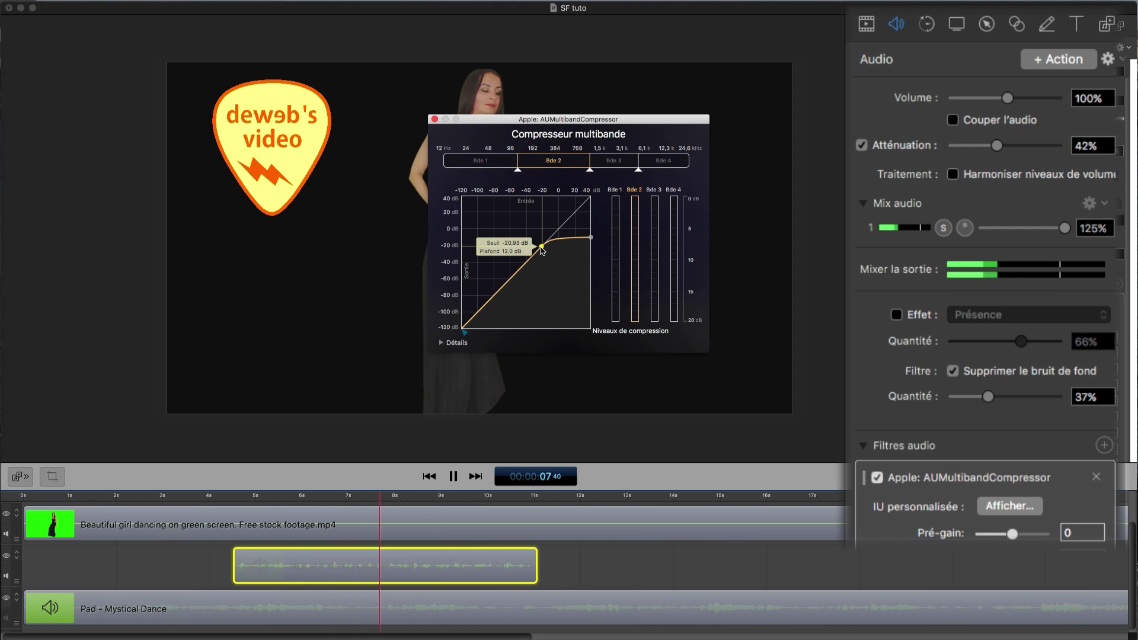
{"action": "left_click", "coordinate": [489, 166]}
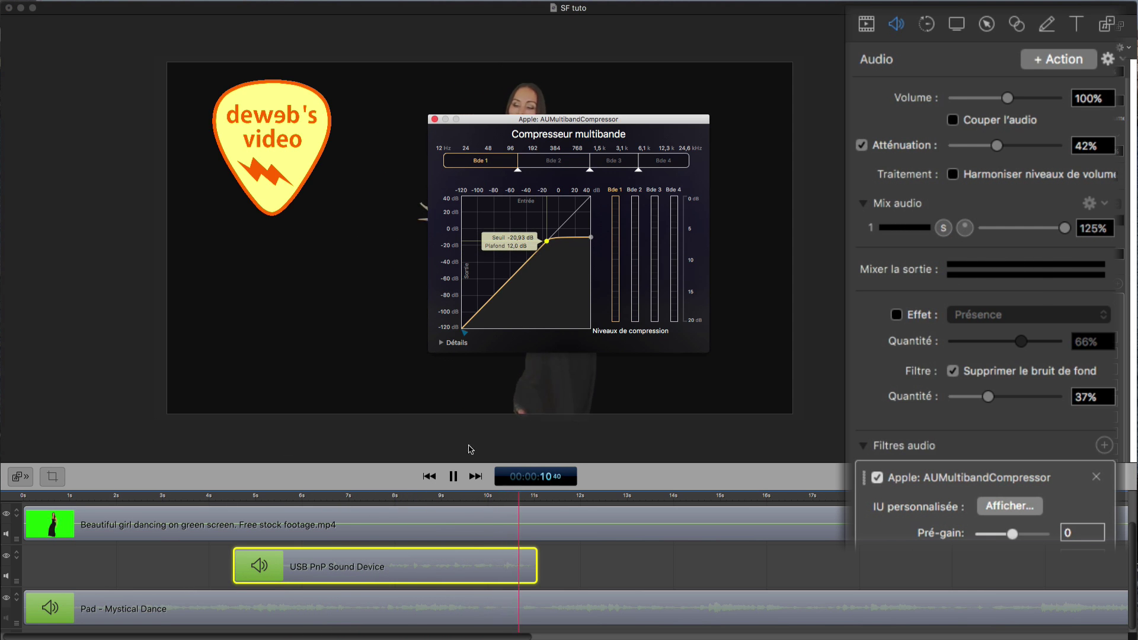
{"action": "left_click", "coordinate": [219, 498]}
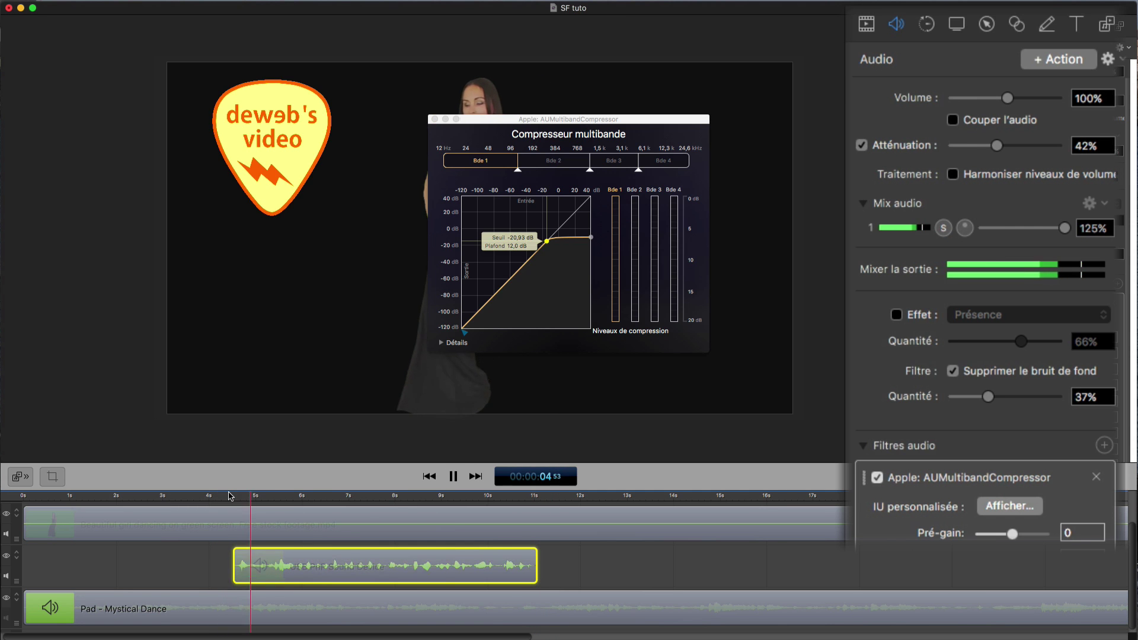
{"action": "key", "text": "space"}
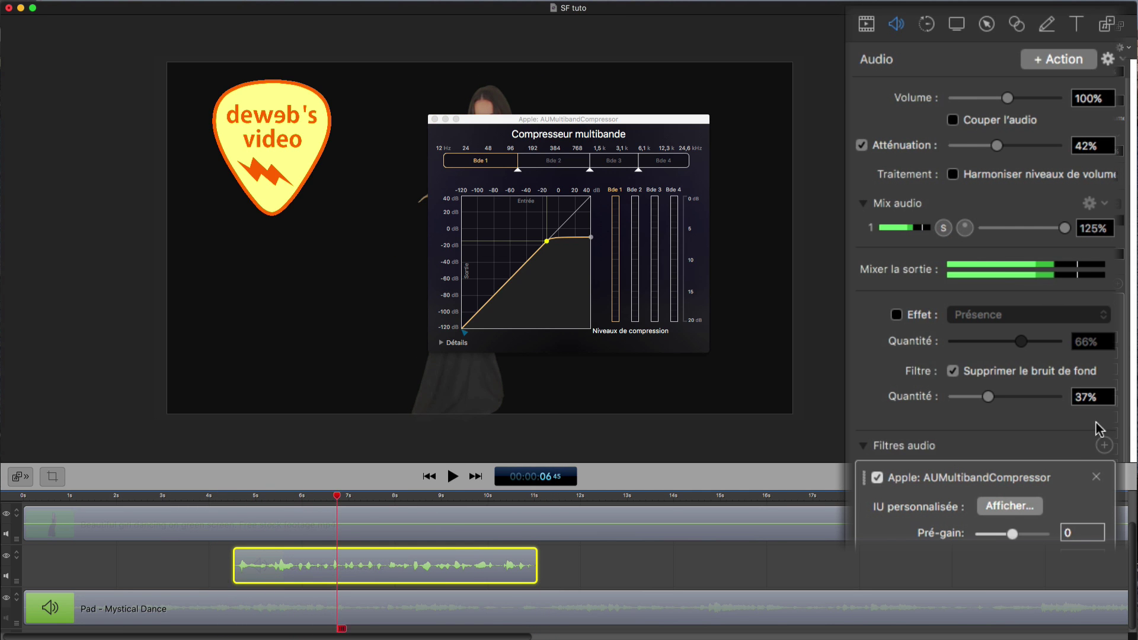
Open the list of available audio filters for the voice recording and browse it.
{"action": "scroll", "coordinate": [1079, 504], "scroll_direction": "down", "scroll_amount": 5}
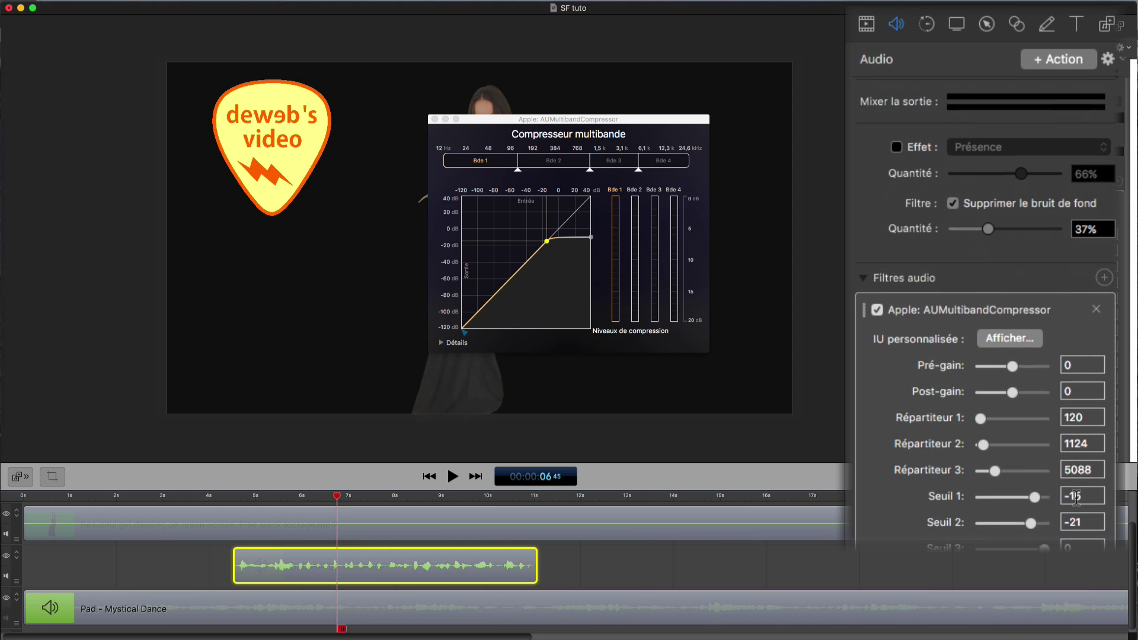
{"action": "left_click", "coordinate": [1102, 278]}
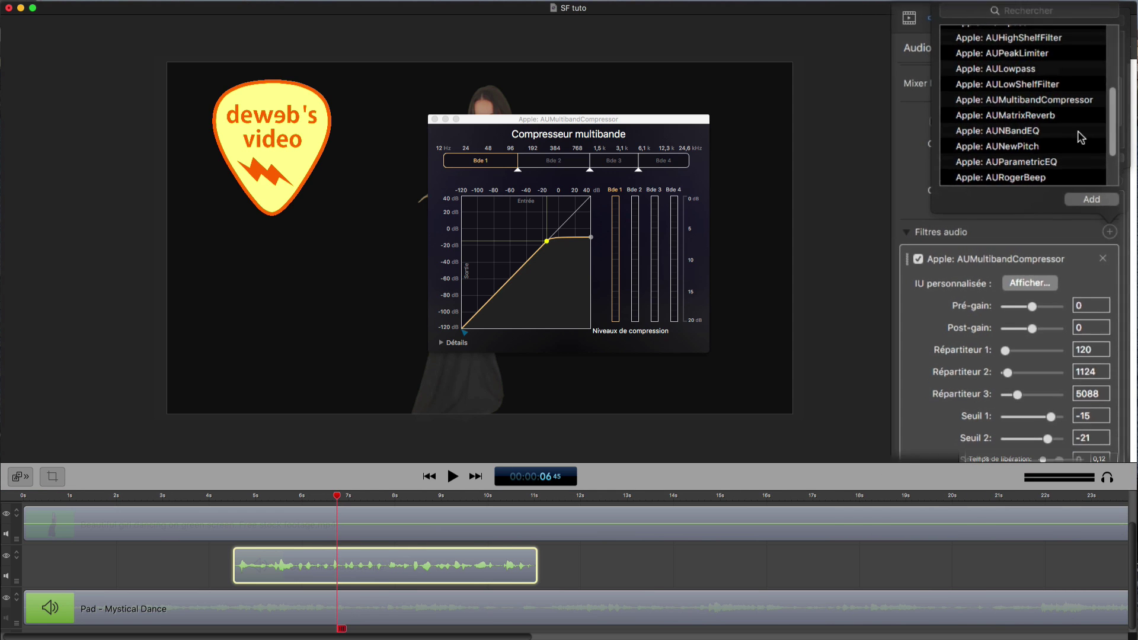